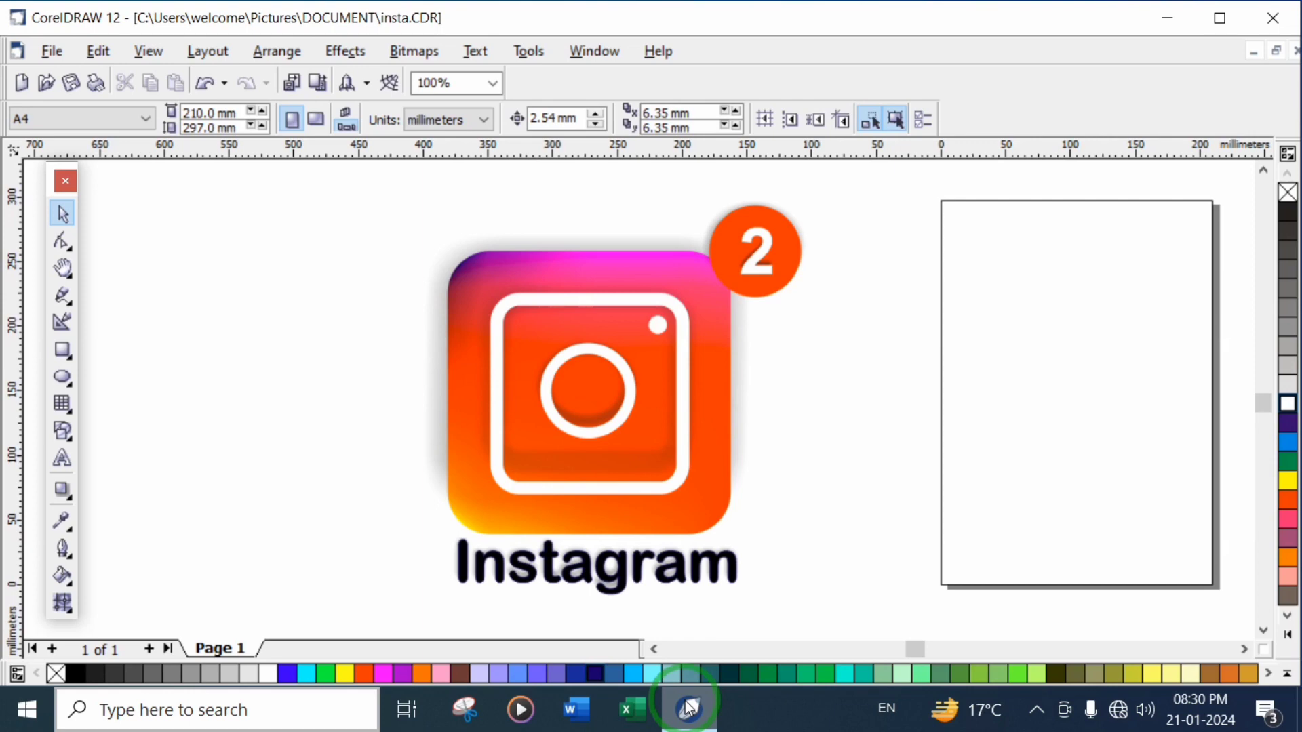
# Draw a square about 257 mm wide in the empty area beside the page of the blank drawing.
pyautogui.click(689, 708)
pyautogui.press('h')
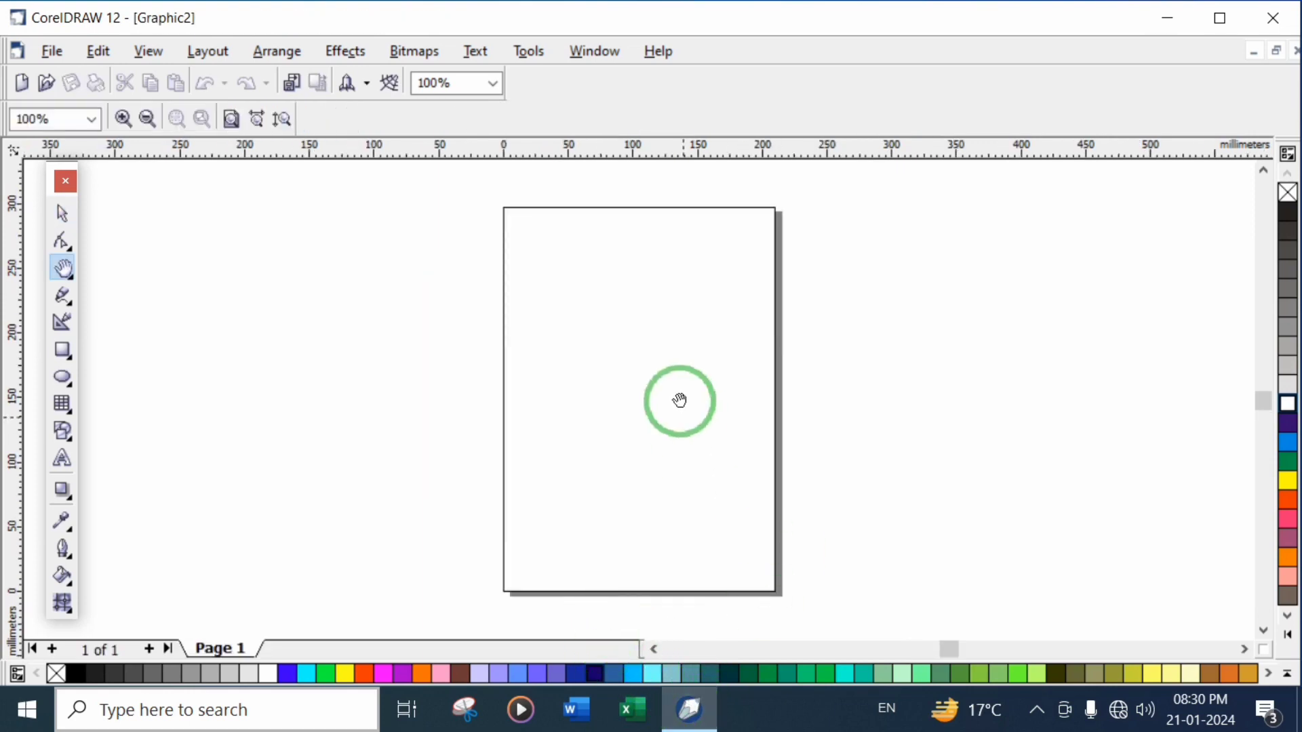
pyautogui.moveTo(668, 357); pyautogui.dragTo(1070, 347)
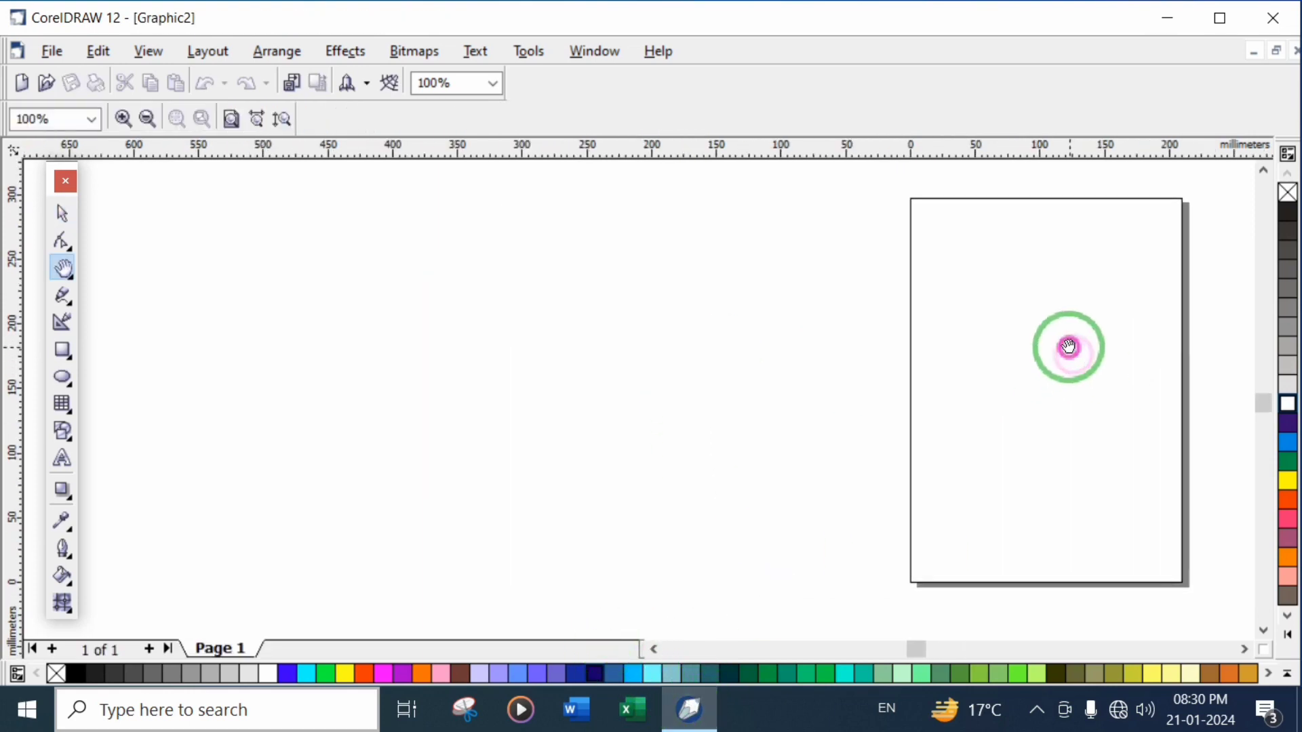
pyautogui.click(55, 217)
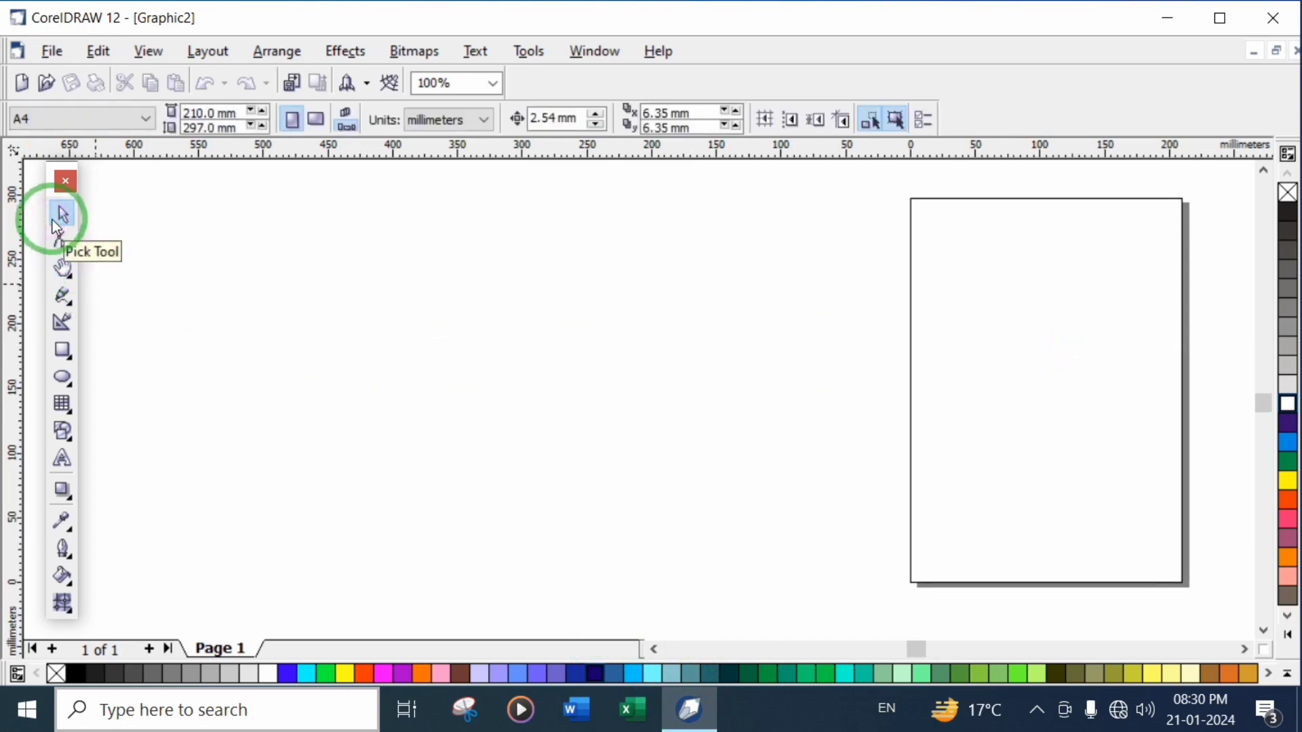
pyautogui.click(62, 349)
pyautogui.moveTo(392, 228); pyautogui.dragTo(712, 555)
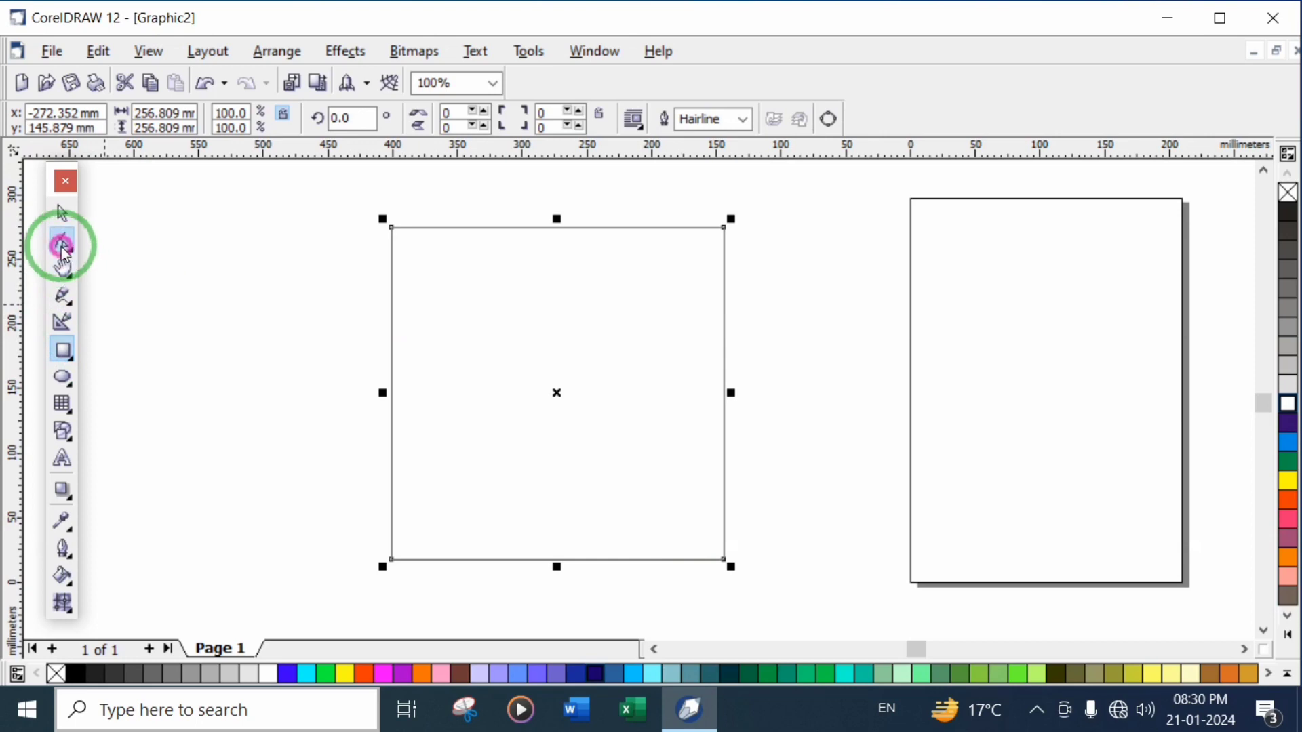
# Round all four corners of the square evenly to a corner roundness of 24.
pyautogui.click(62, 245)
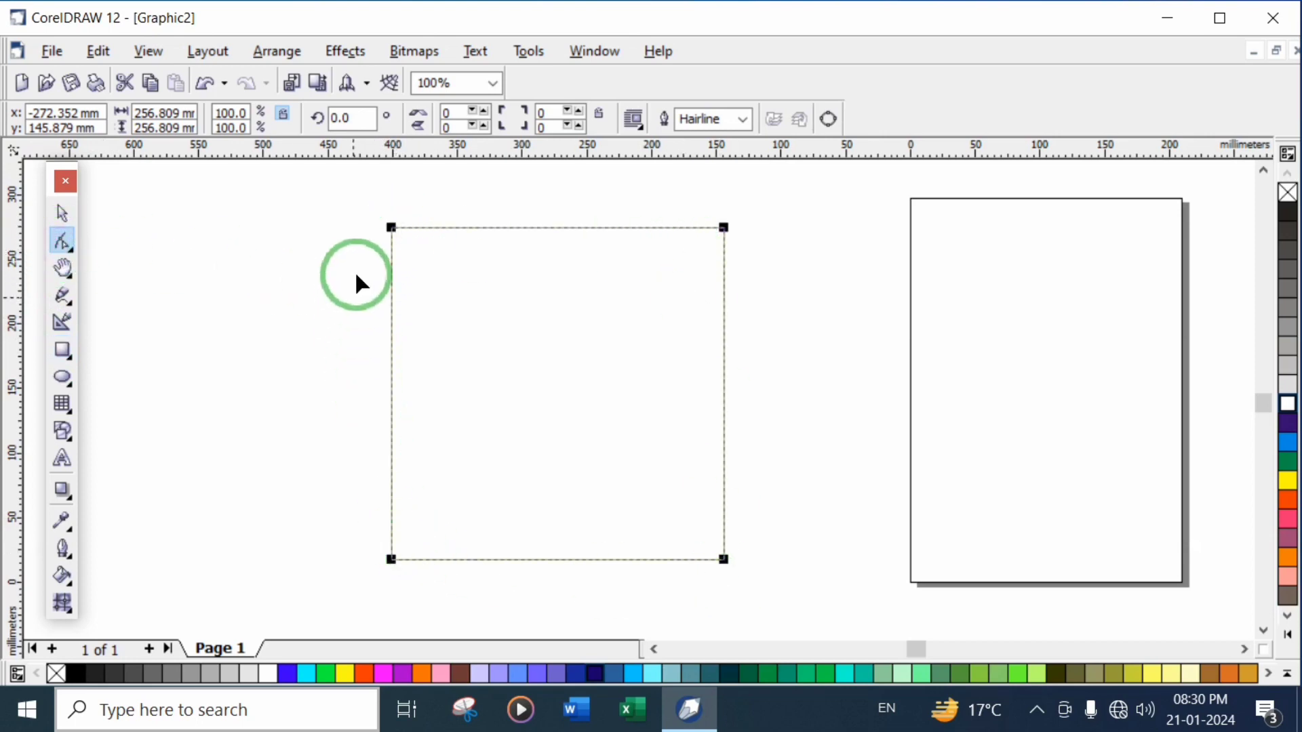
pyautogui.click(391, 226)
pyautogui.click(393, 225)
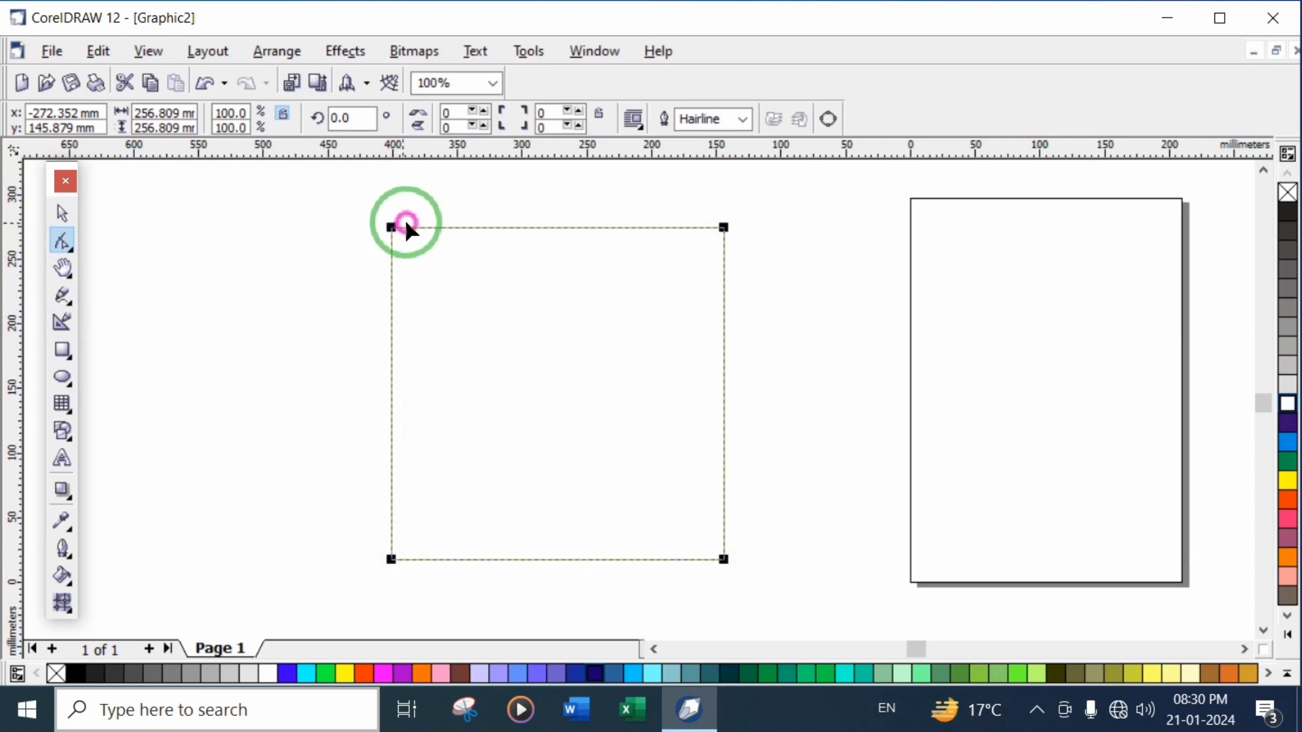
pyautogui.moveTo(392, 229); pyautogui.dragTo(430, 233)
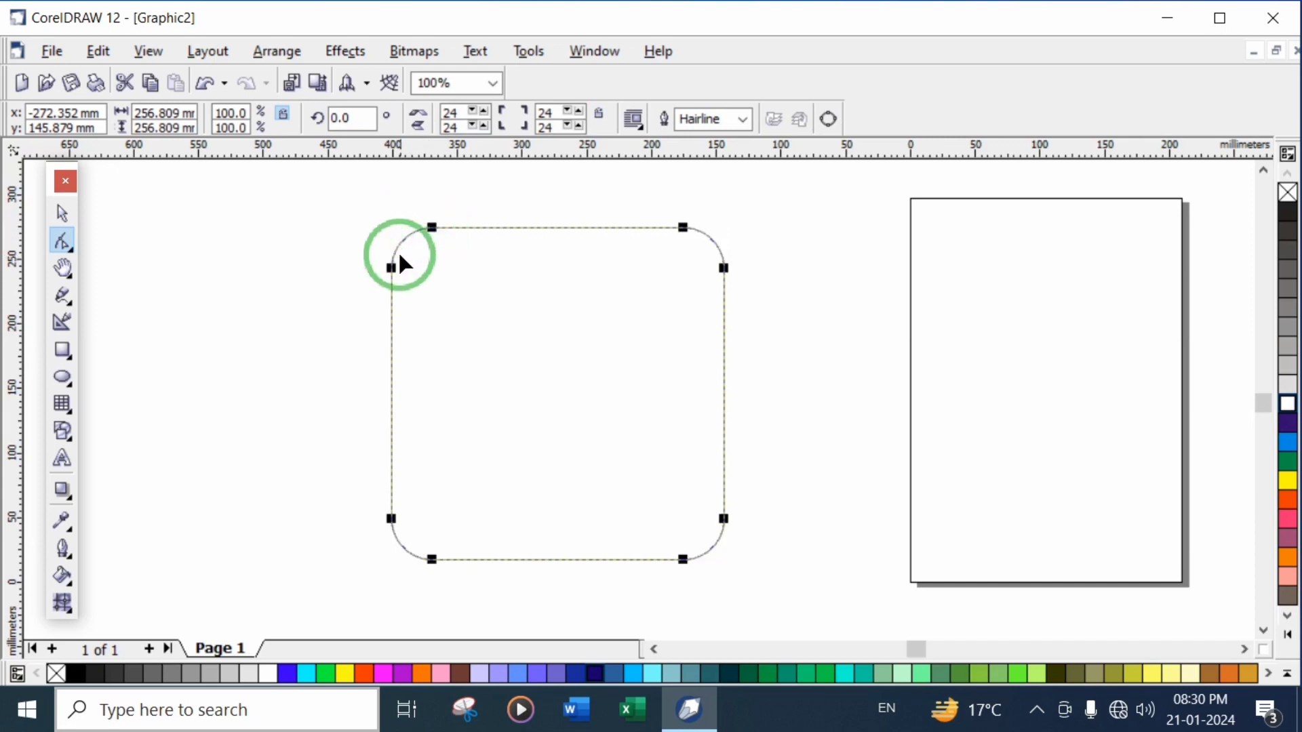
pyautogui.click(61, 216)
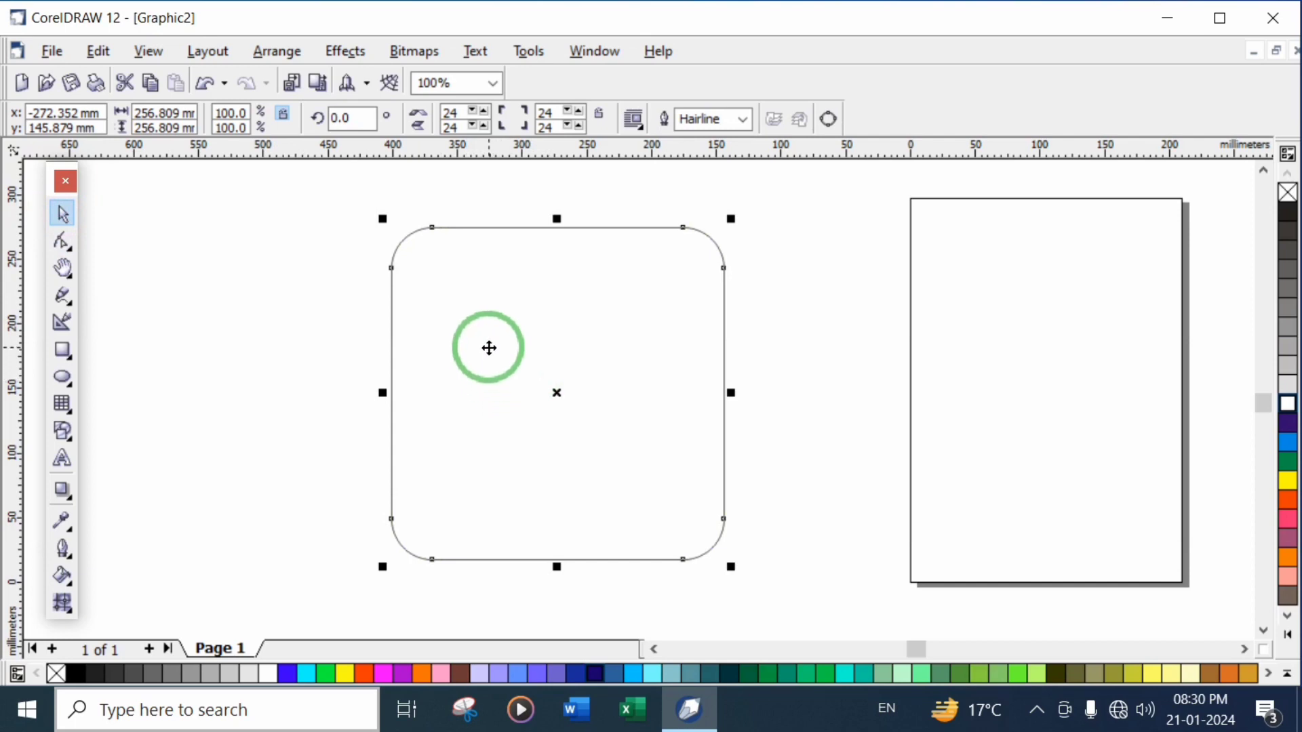
# Duplicate the rounded square, place the copy over the page, and shift the original slightly left and down.
pyautogui.press('KP_Add')
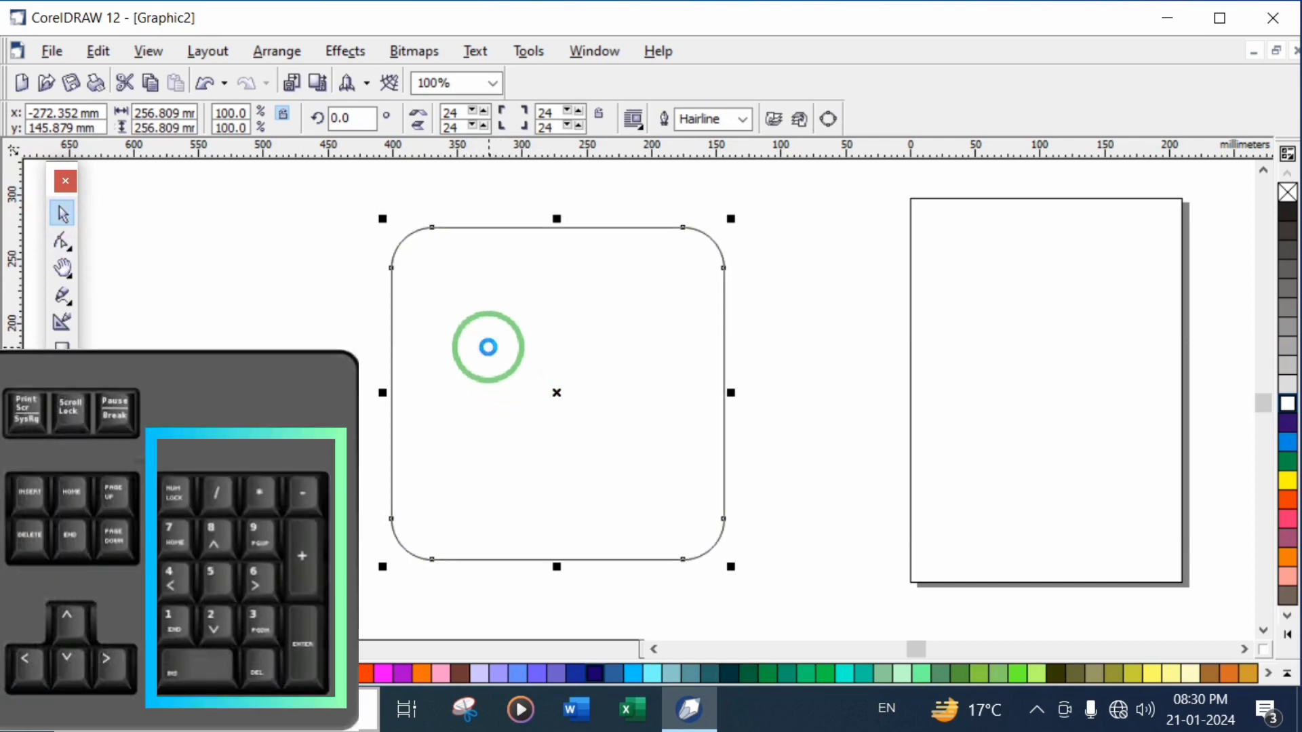
pyautogui.moveTo(486, 352); pyautogui.dragTo(954, 297)
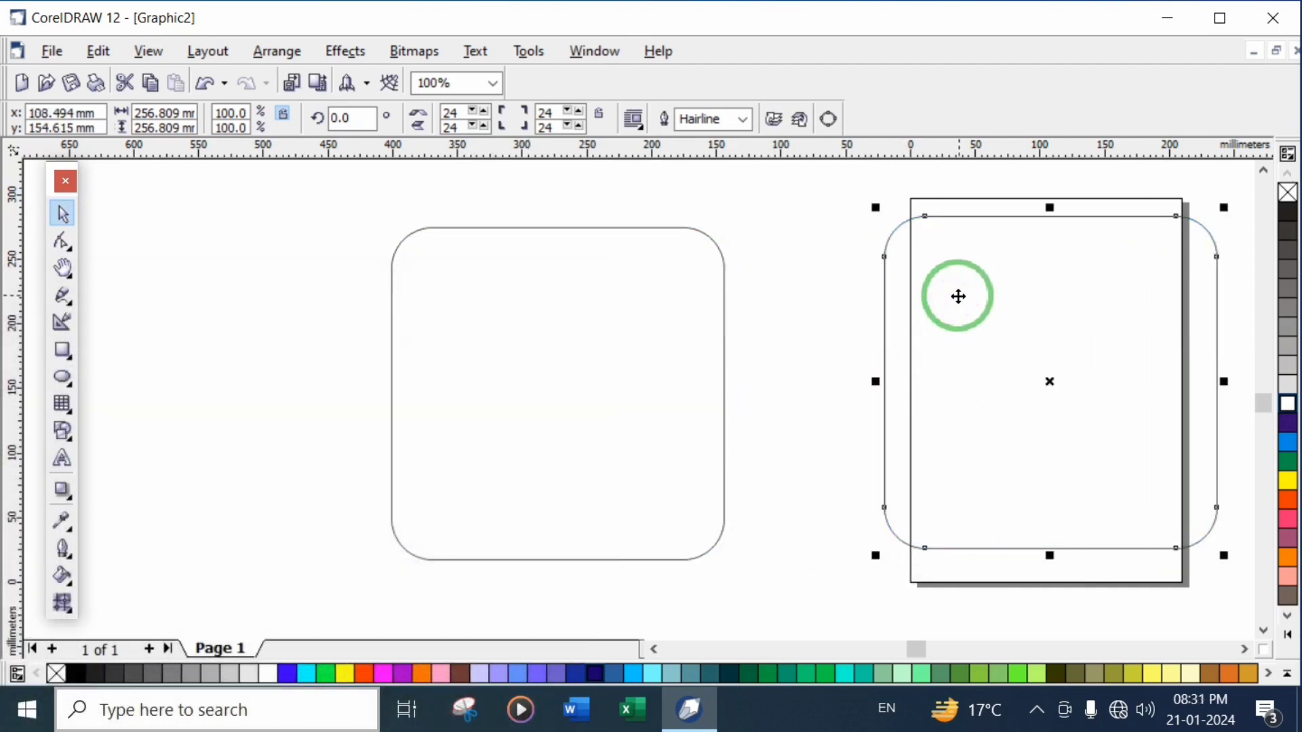
pyautogui.moveTo(552, 355); pyautogui.dragTo(543, 364)
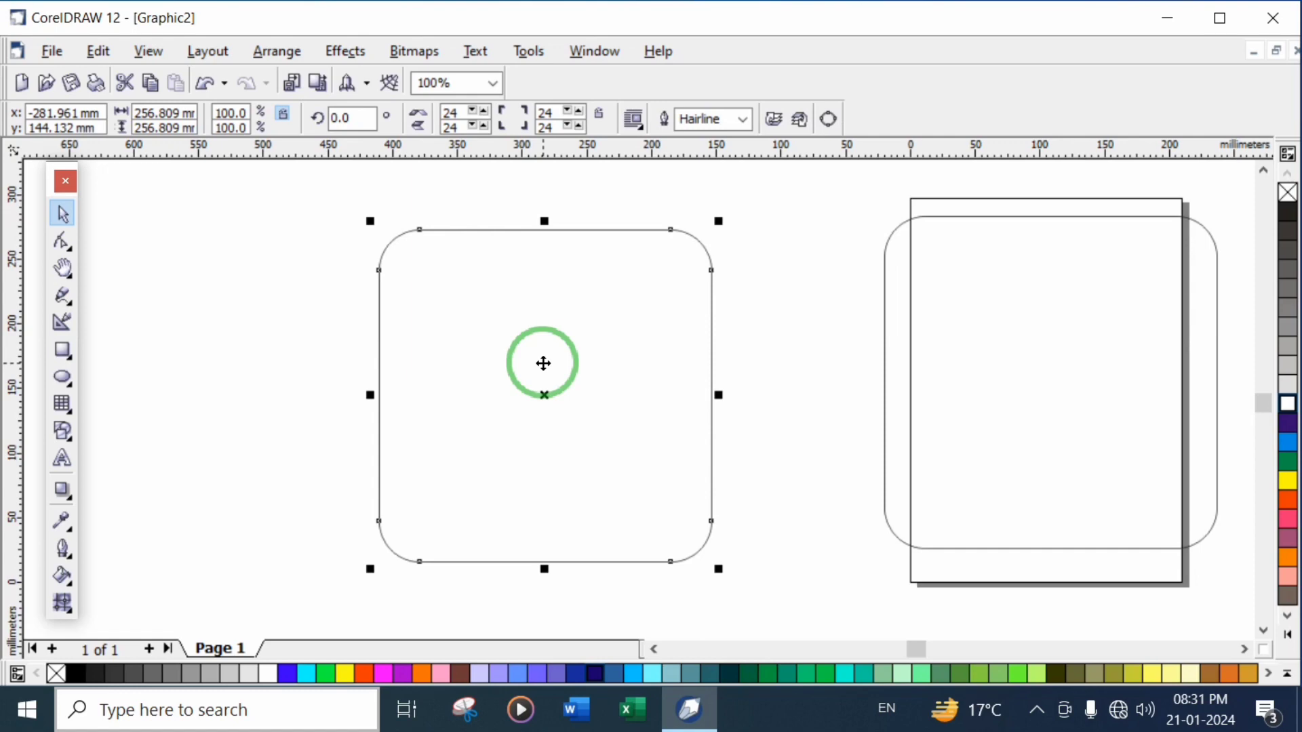
# Apply a 2 by 2 mesh fill to the original rounded square and colour its upper-left corner node dark blue.
pyautogui.click(63, 605)
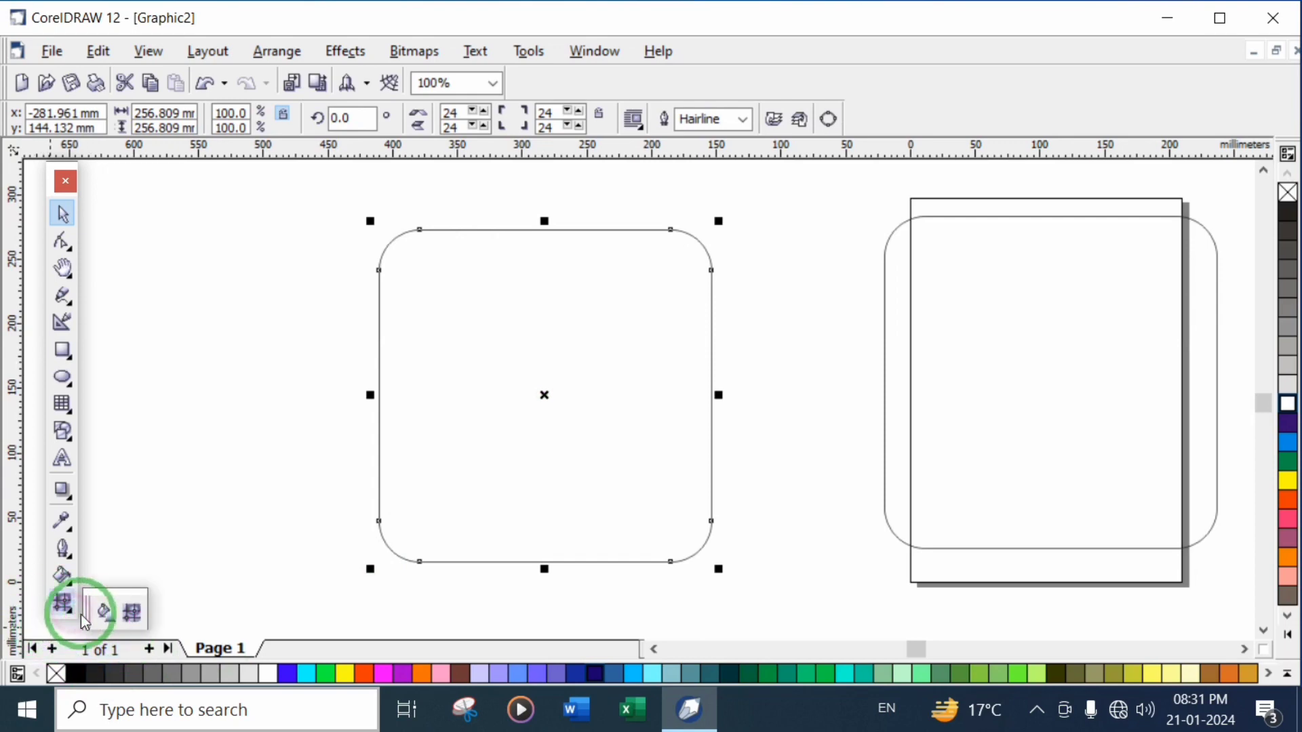
pyautogui.click(134, 613)
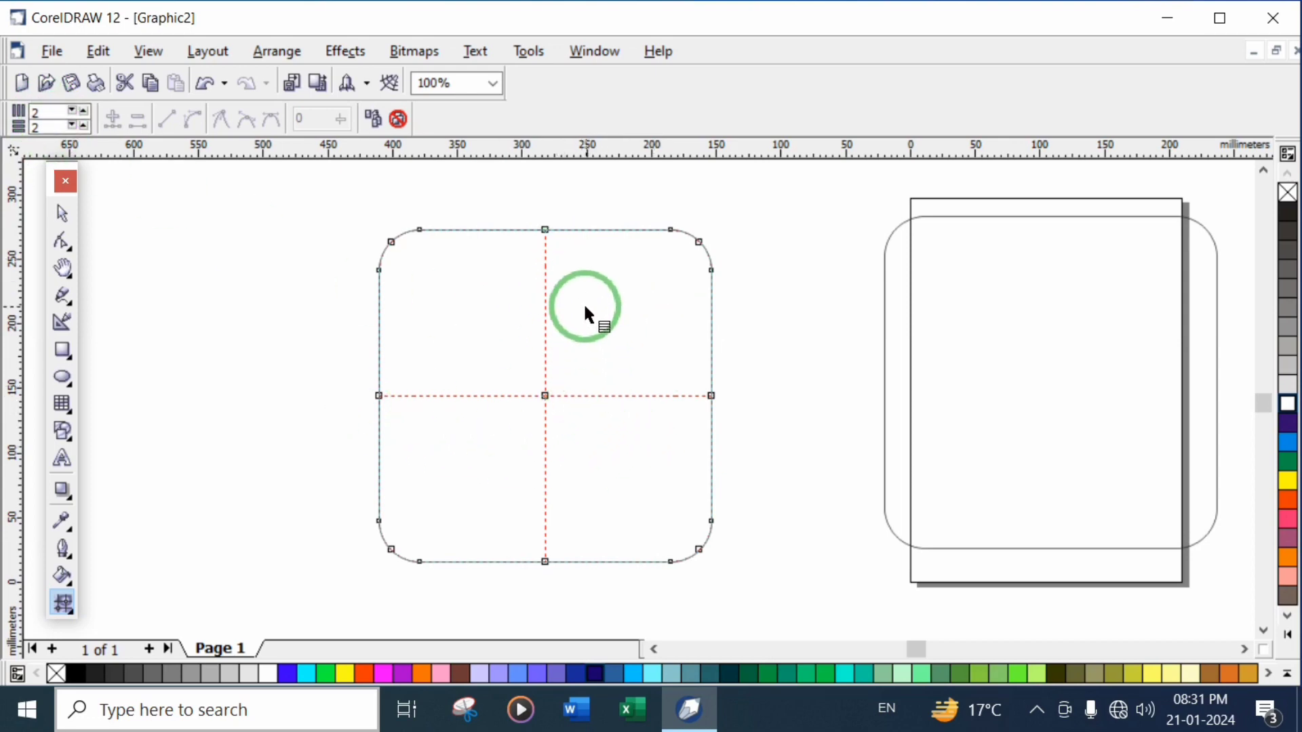
pyautogui.click(545, 230)
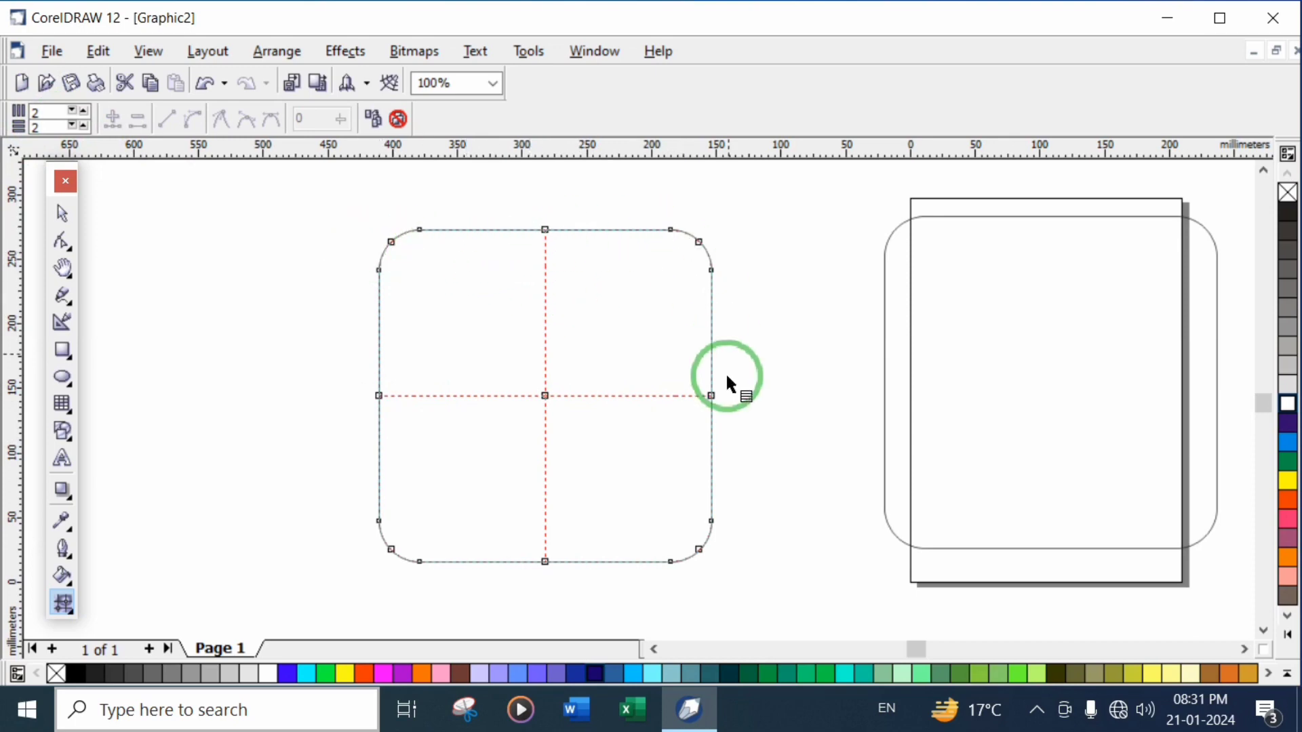
pyautogui.click(711, 395)
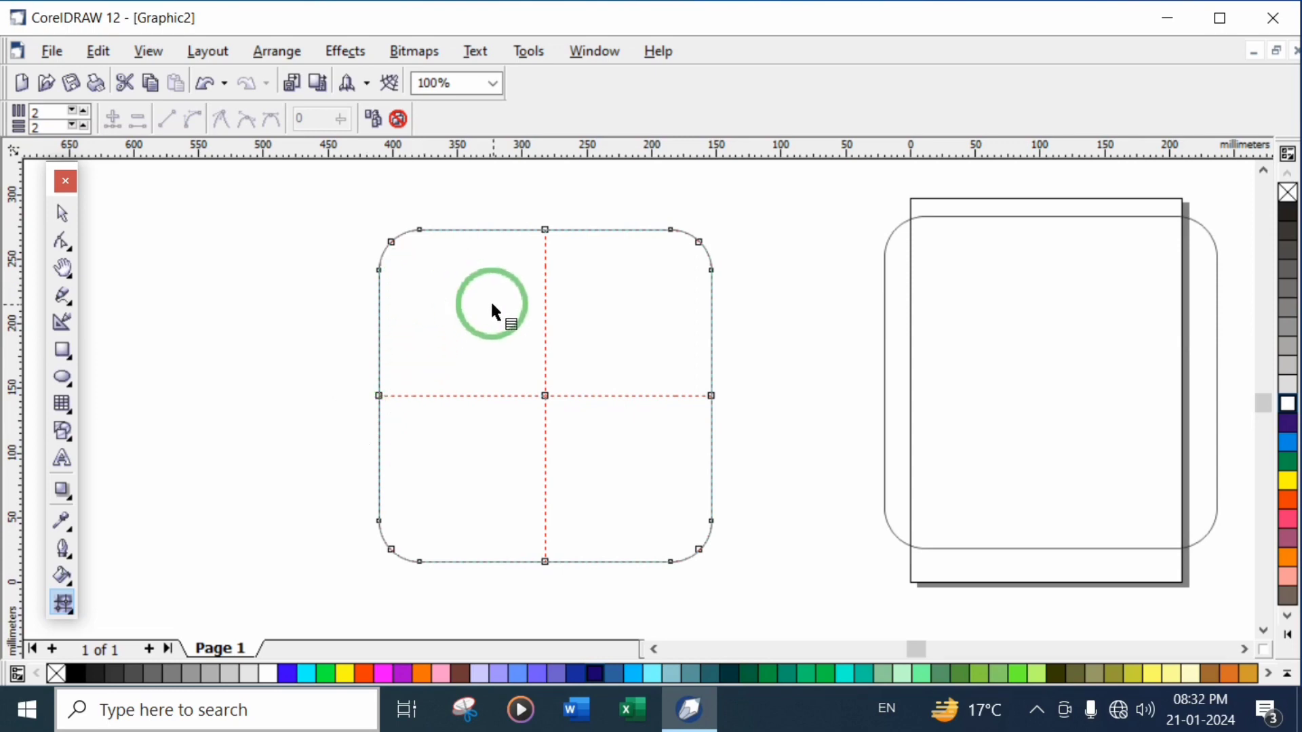
pyautogui.click(392, 242)
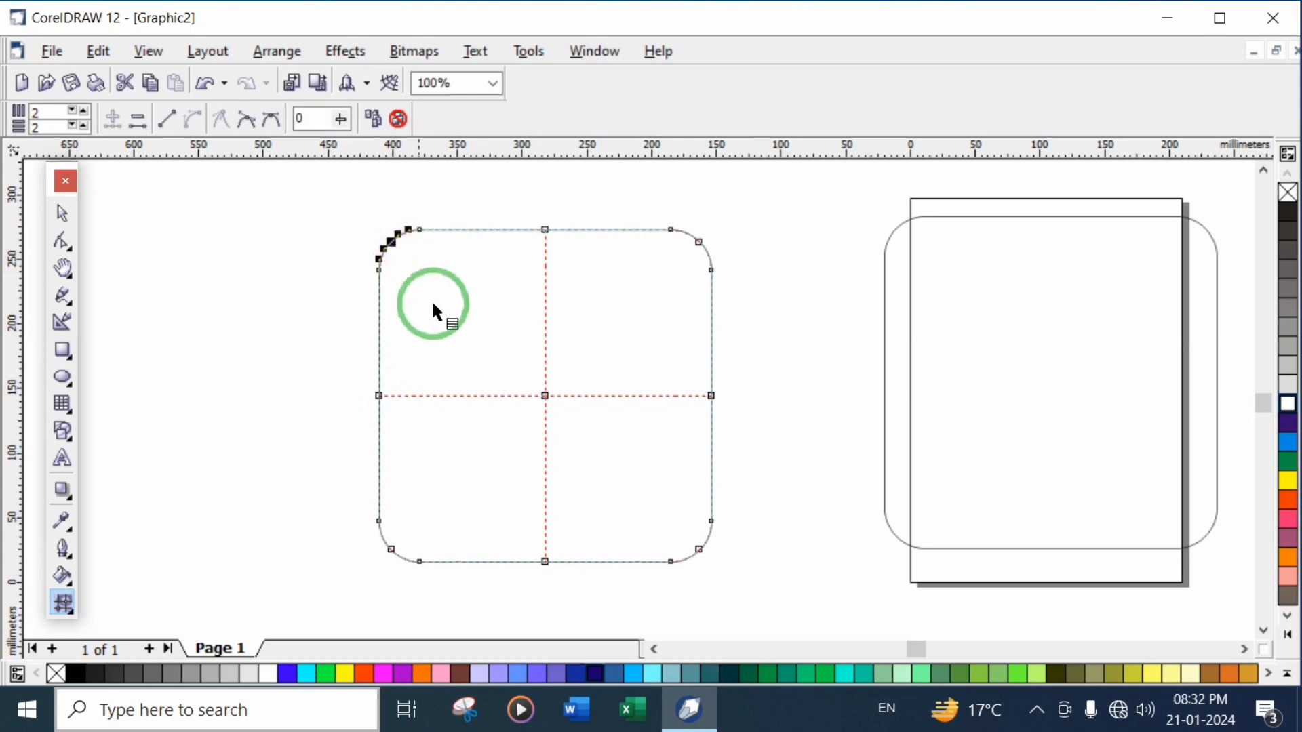
pyautogui.click(594, 673)
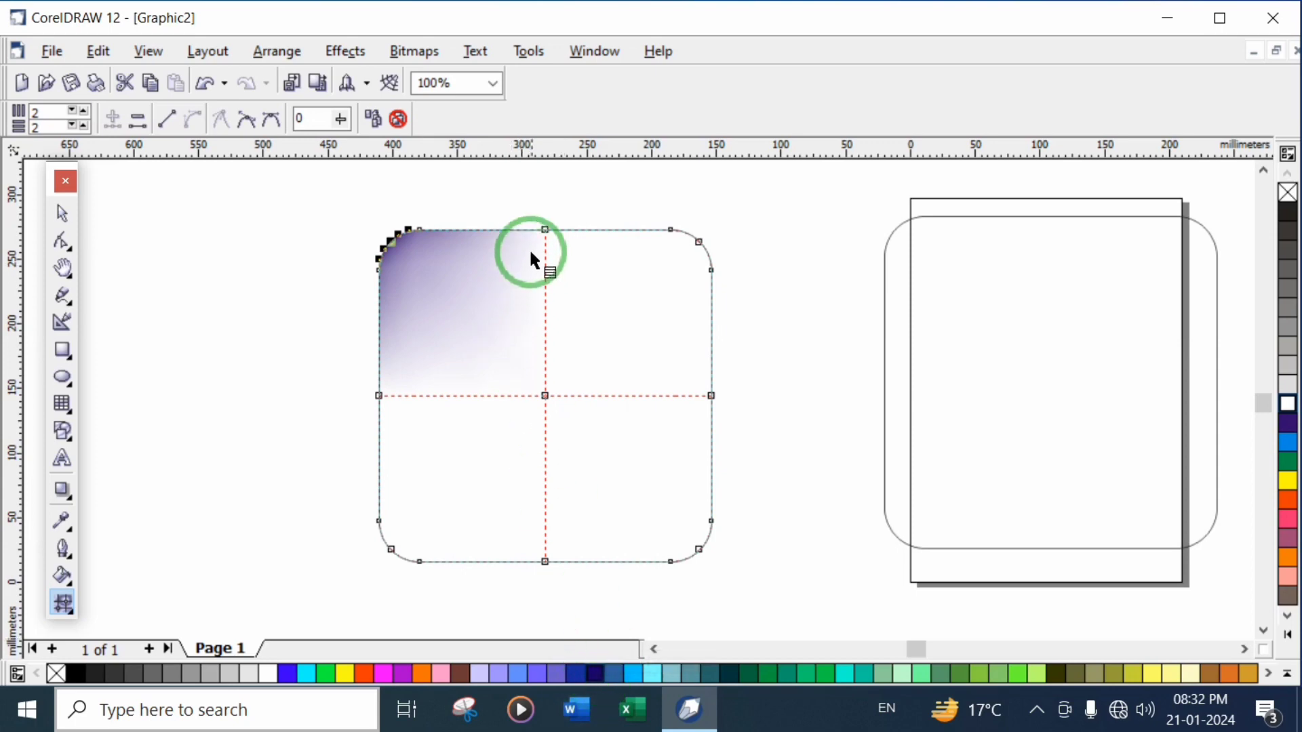
# Colour the mesh's top-middle and upper-right corner nodes magenta.
pyautogui.click(546, 231)
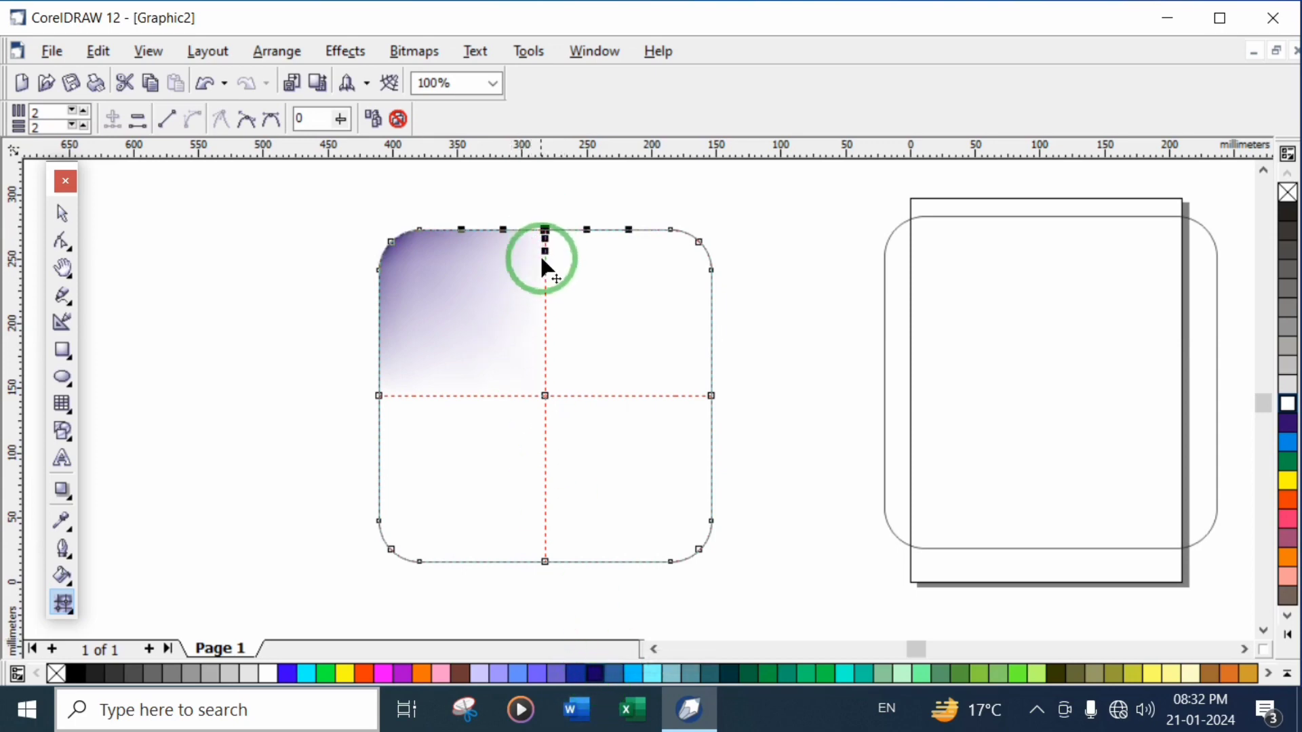
pyautogui.click(388, 672)
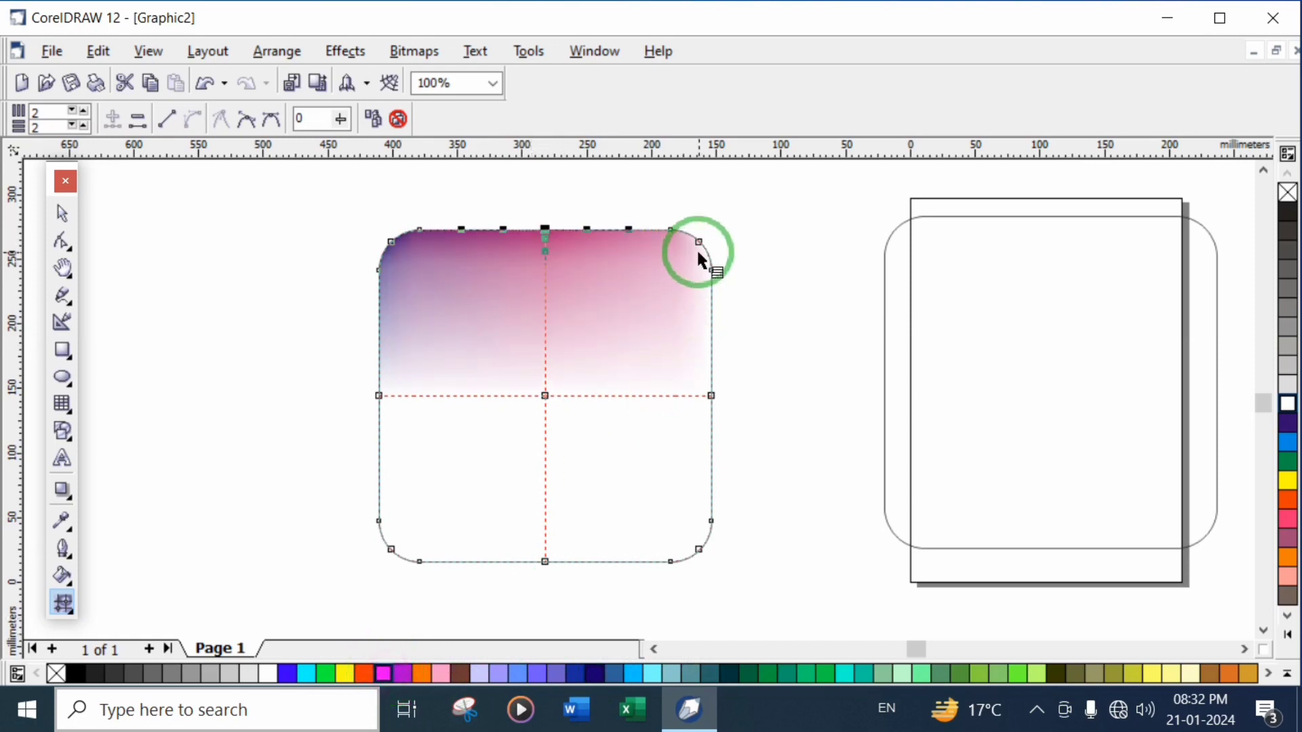
pyautogui.click(698, 244)
pyautogui.click(381, 672)
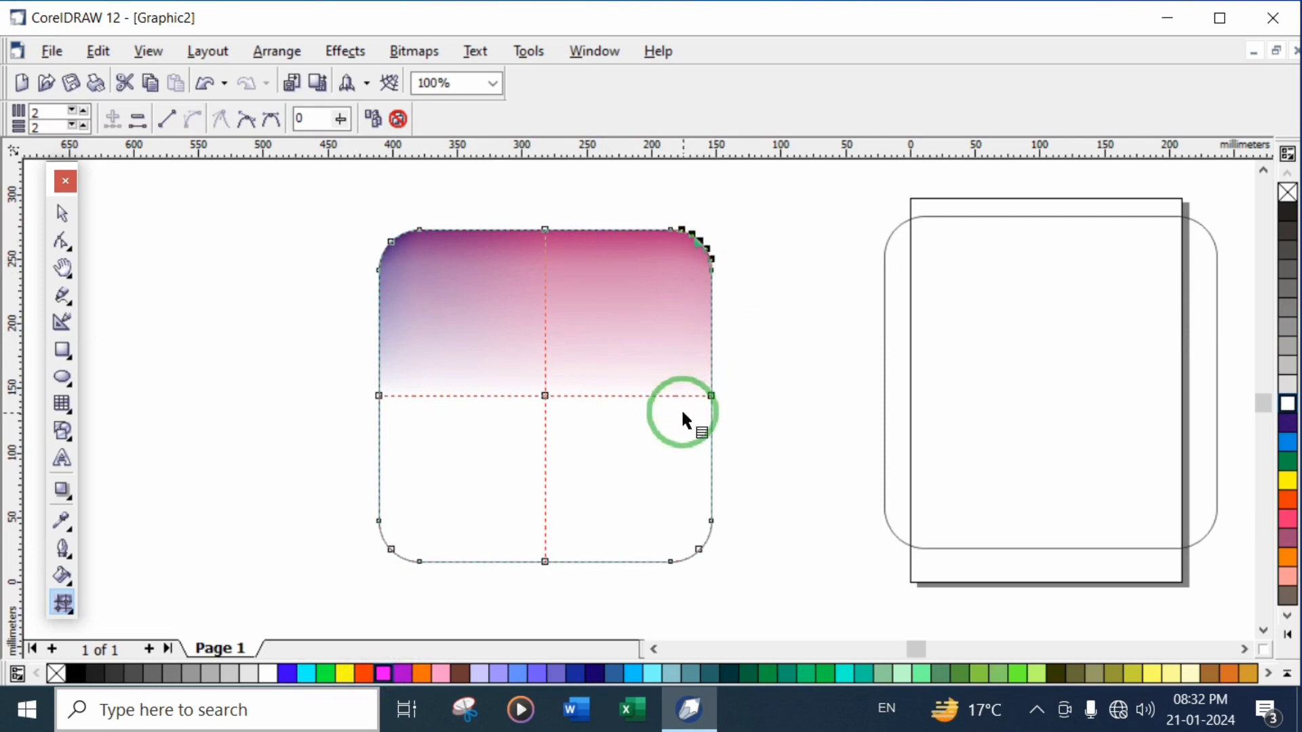
# Colour the mesh's right-middle and lower-right corner nodes orange-red.
pyautogui.click(711, 396)
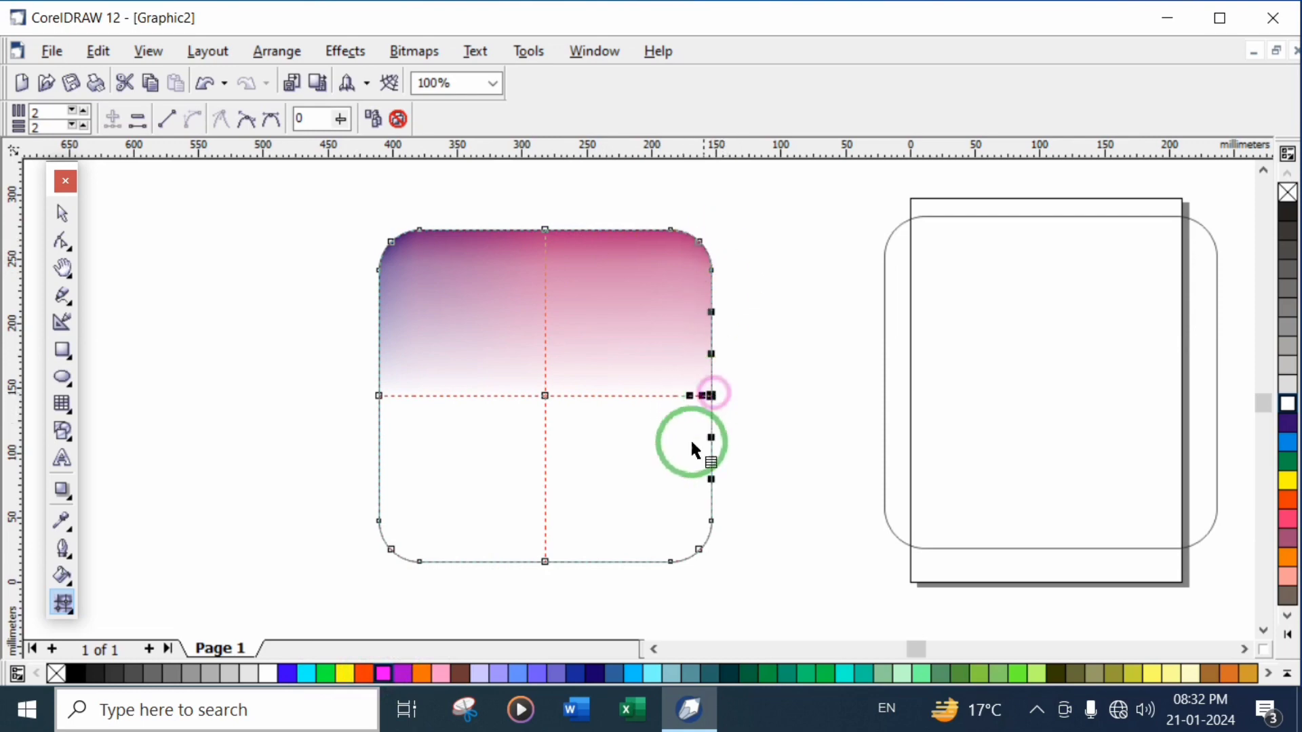
pyautogui.click(361, 673)
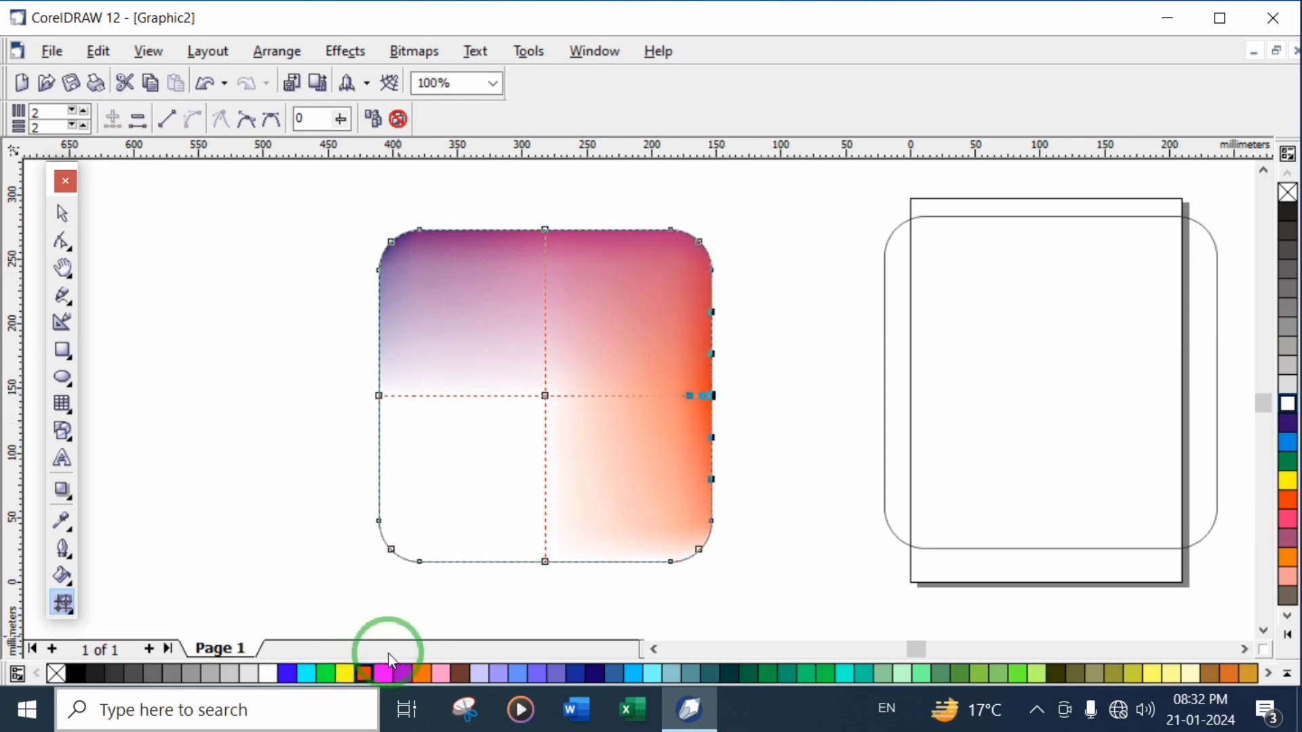
pyautogui.click(699, 549)
pyautogui.click(360, 674)
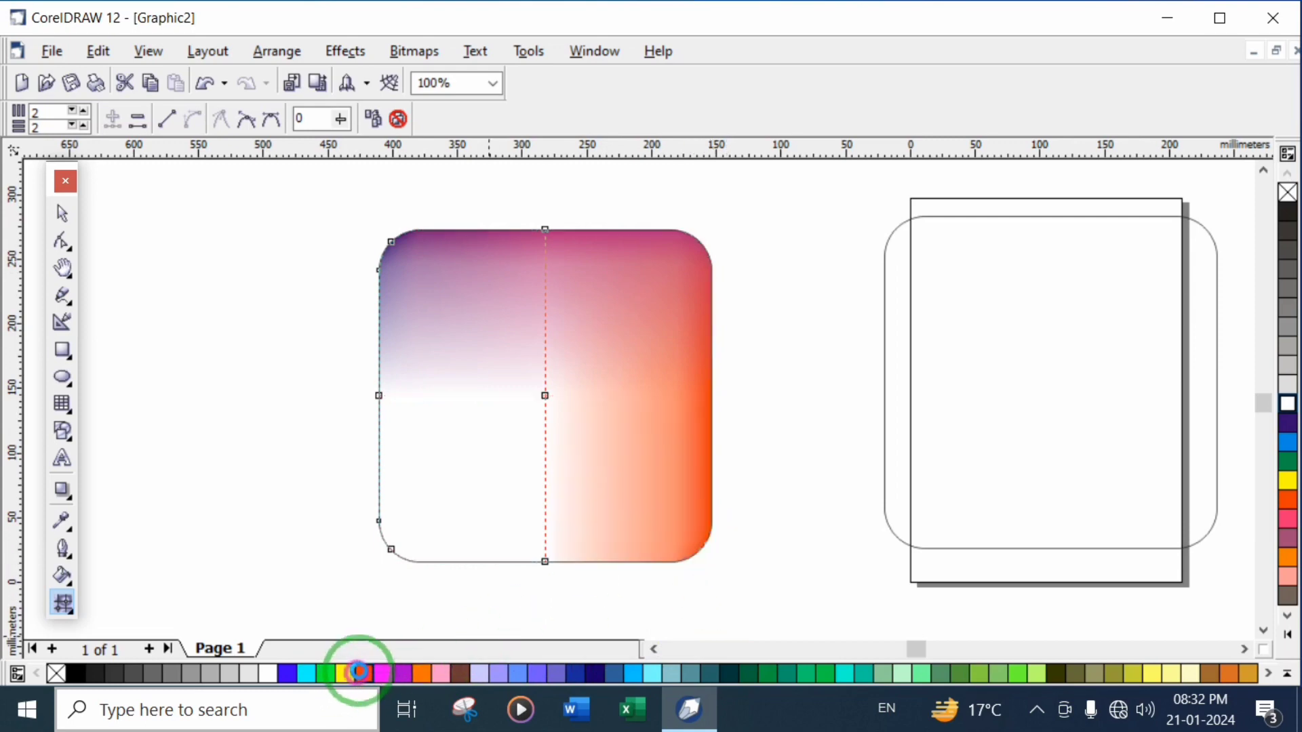
# Colour the mesh's bottom-middle node orange and its lower-left corner node yellow.
pyautogui.click(544, 563)
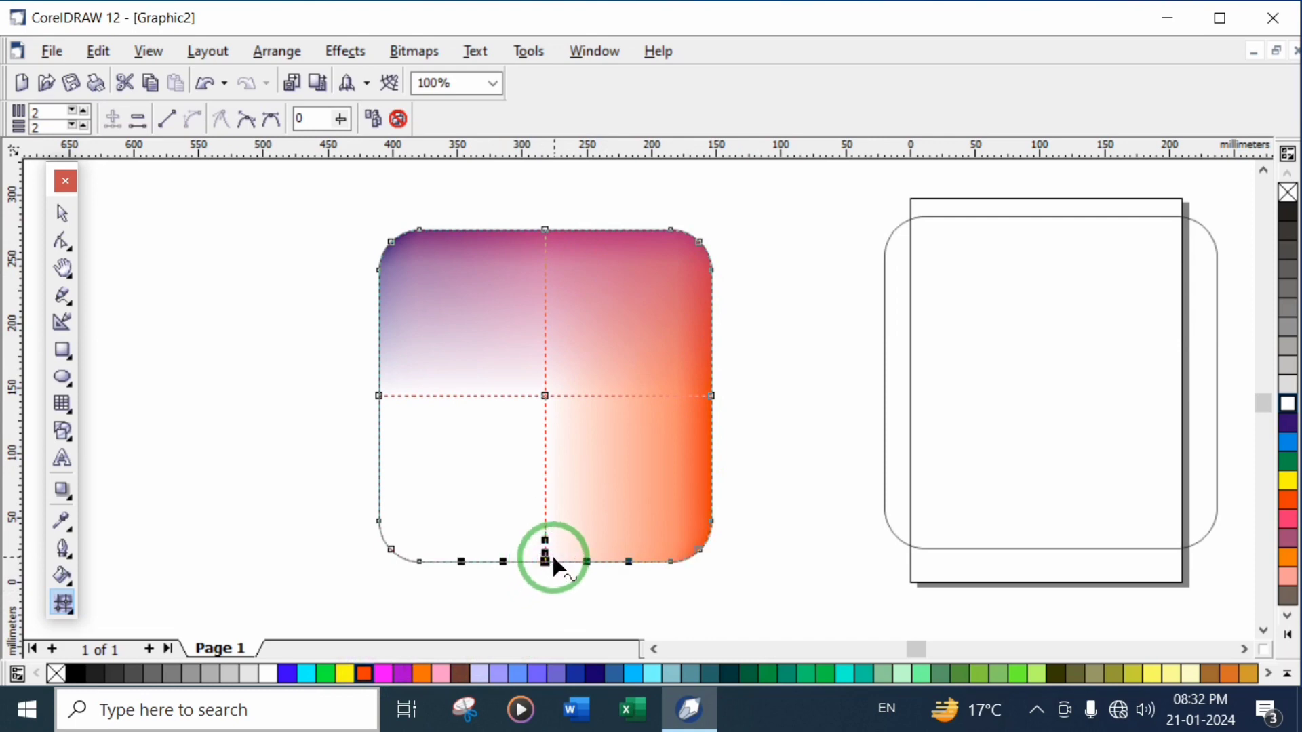
pyautogui.click(421, 674)
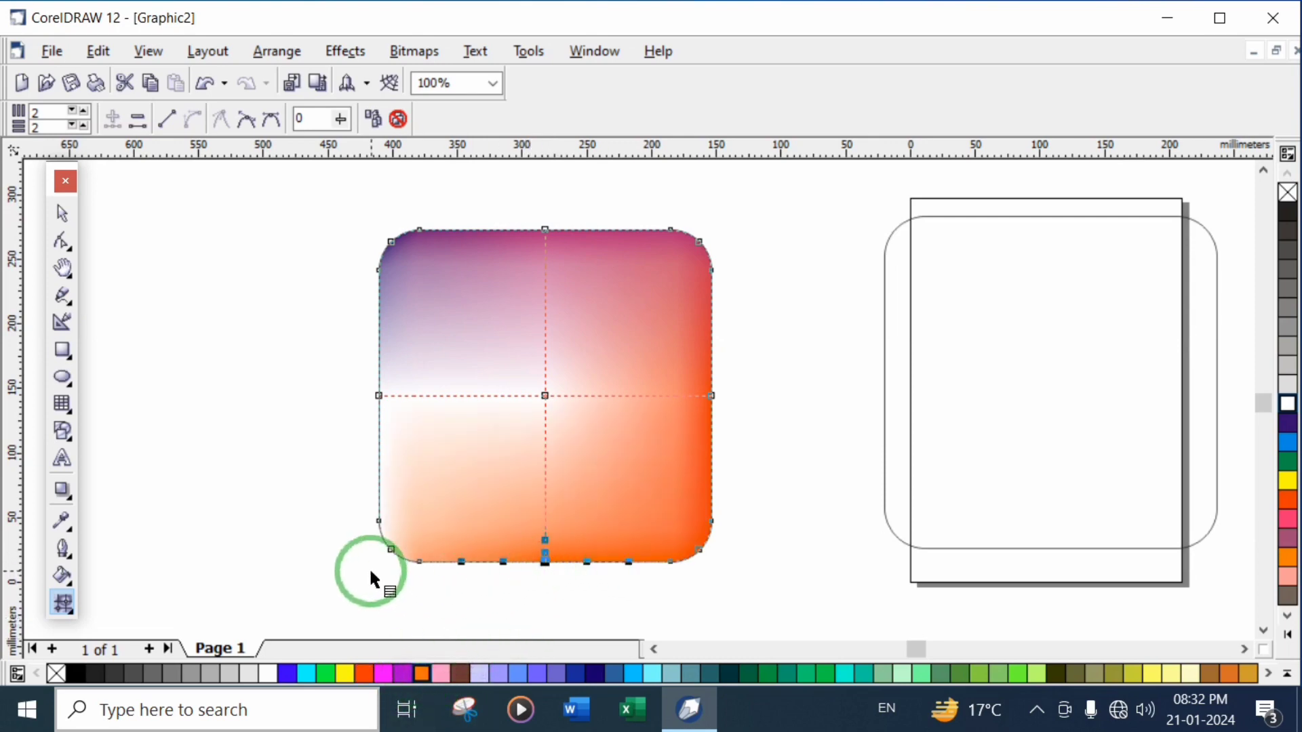
pyautogui.click(390, 548)
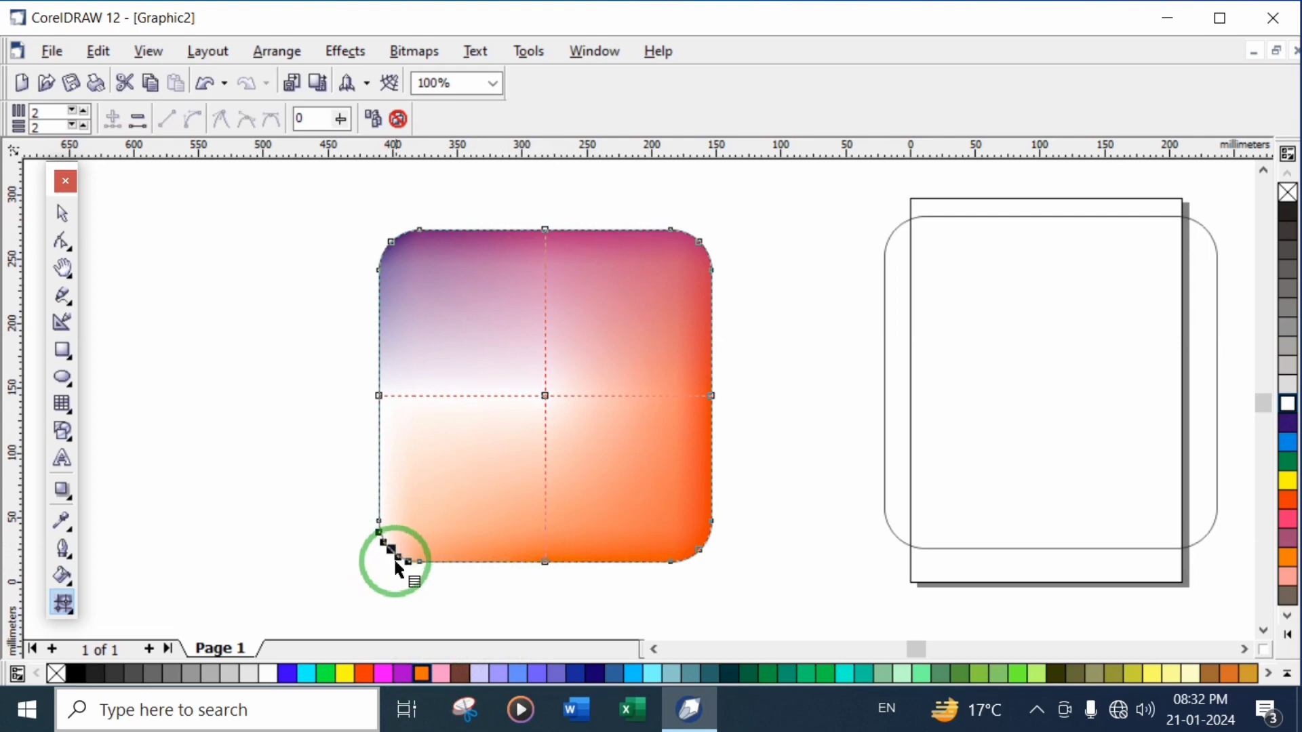
pyautogui.click(345, 673)
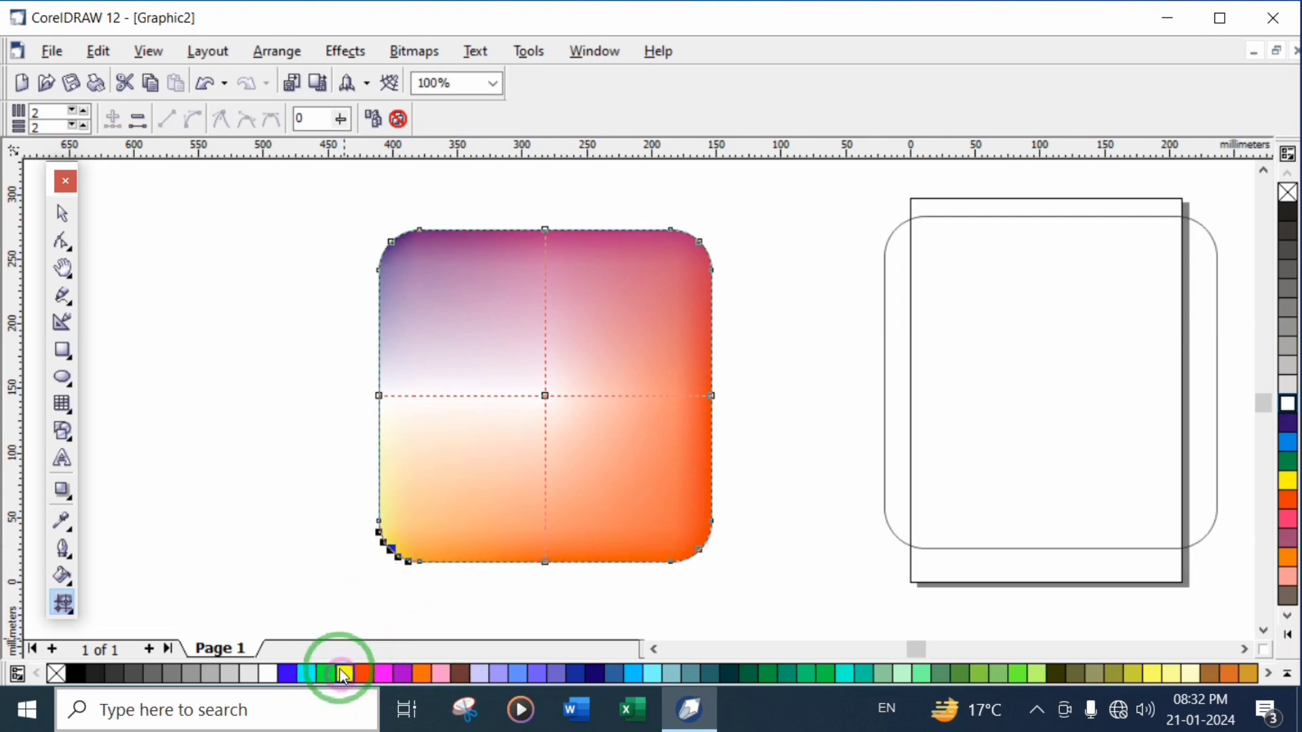
# Colour the mesh's left-middle and centre nodes orange-red.
pyautogui.click(379, 396)
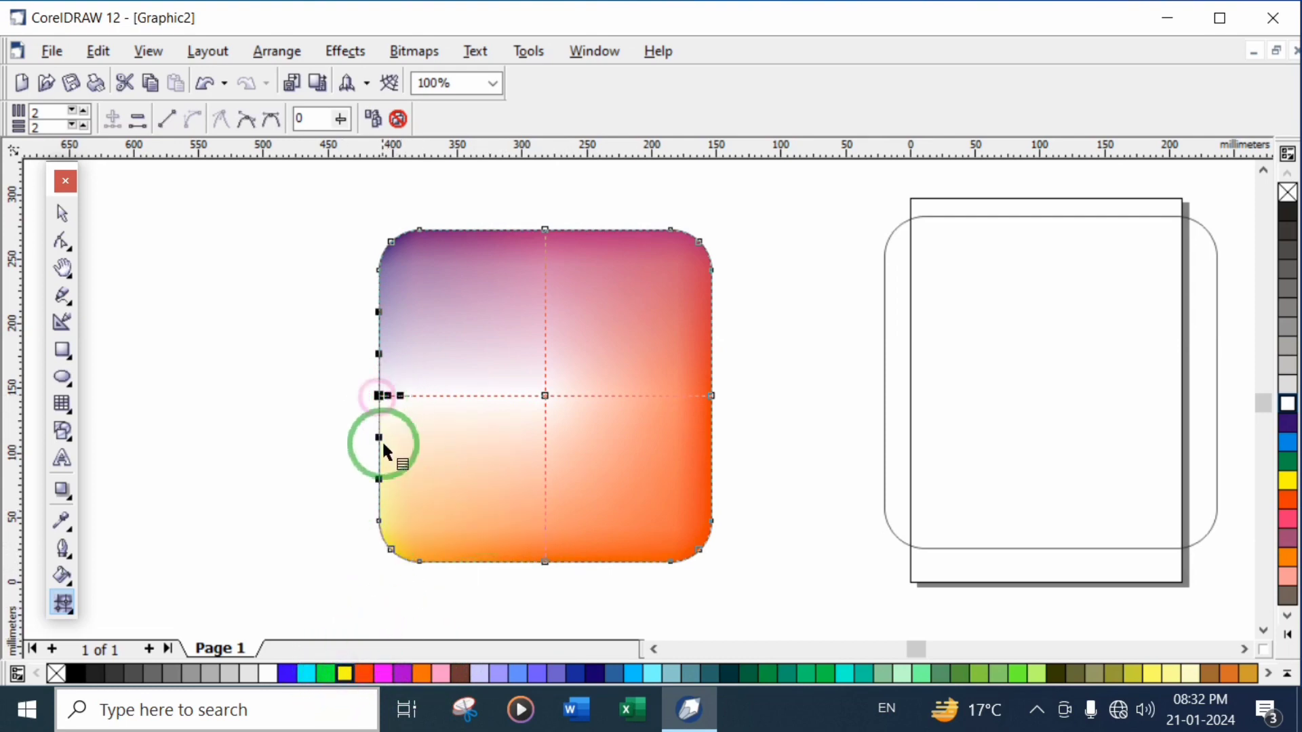
pyautogui.click(364, 673)
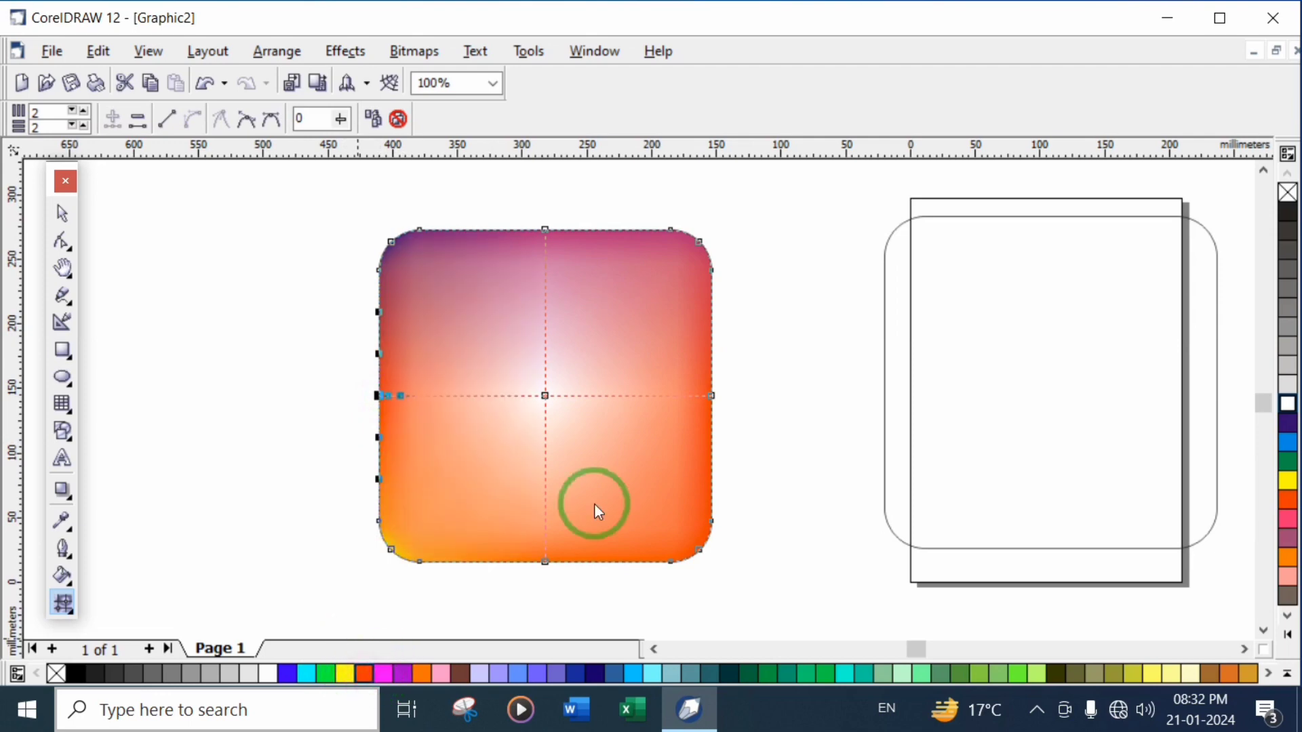
pyautogui.click(545, 396)
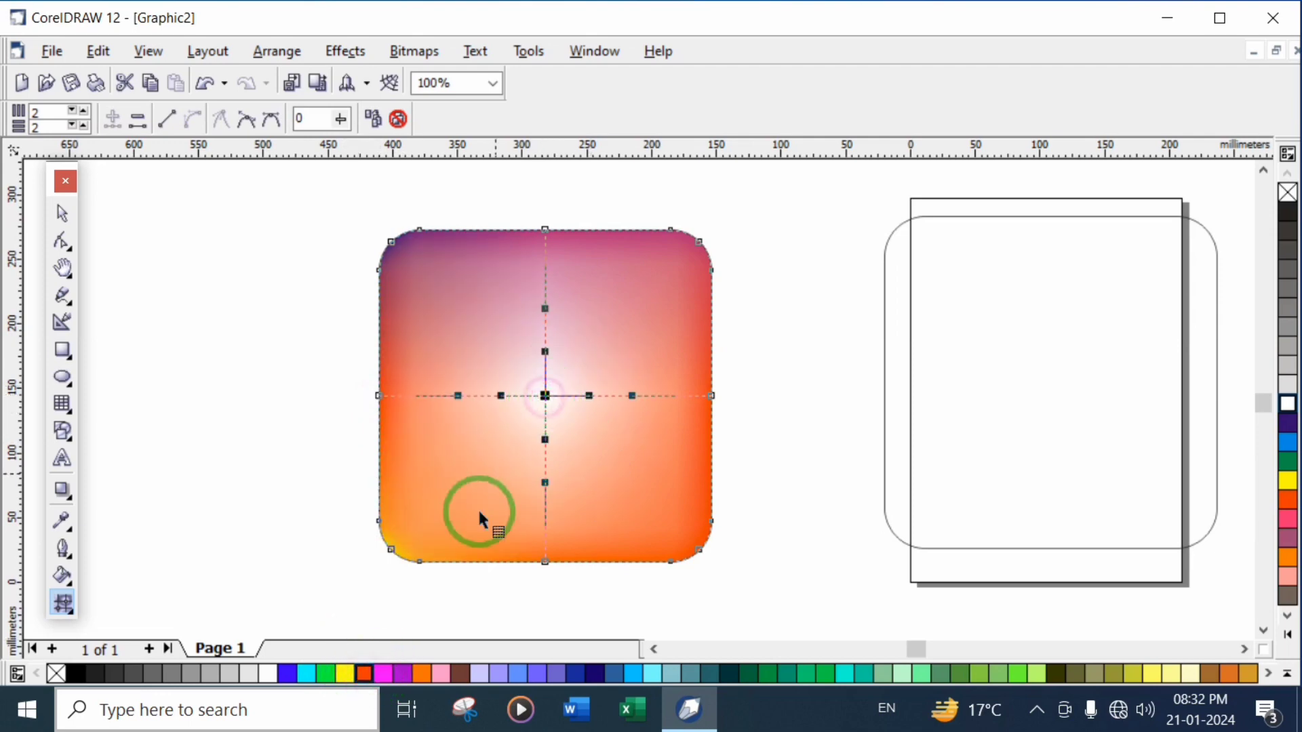
pyautogui.click(364, 673)
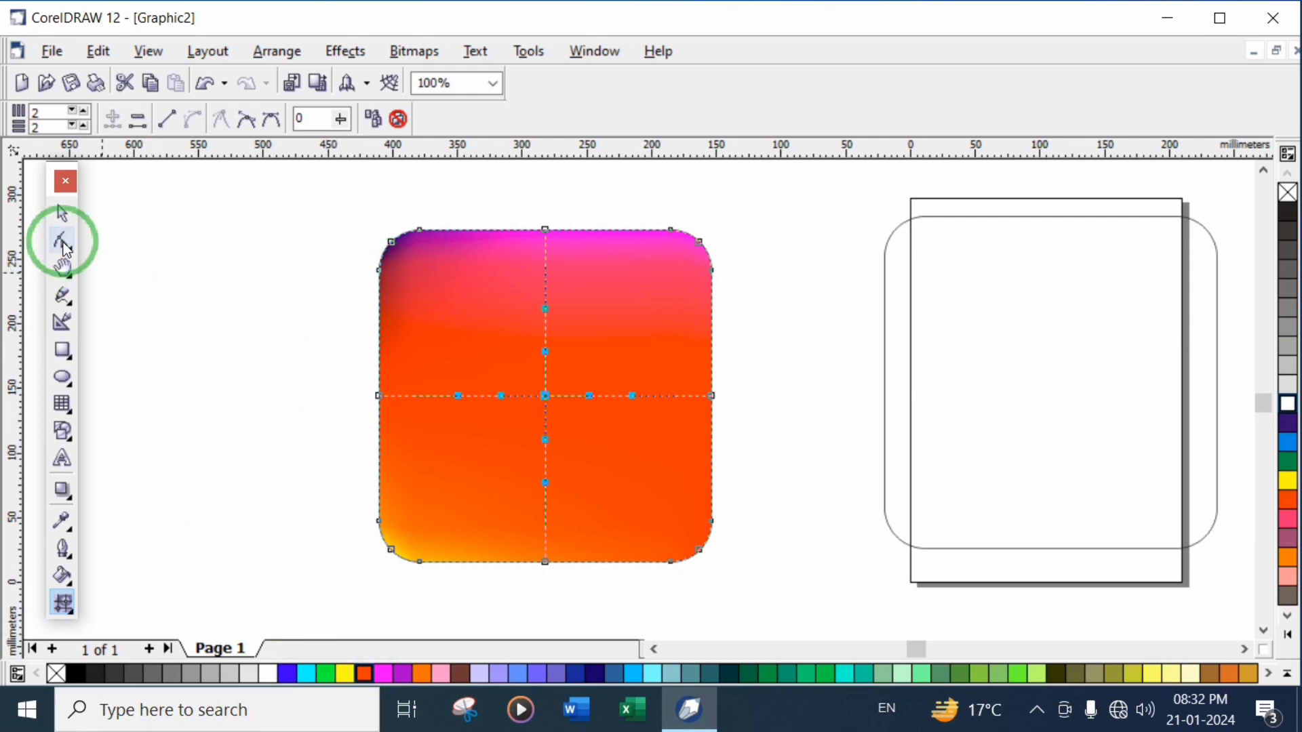
# Move the unfilled rounded-square copy from the page exactly onto the mesh-filled square.
pyautogui.click(63, 214)
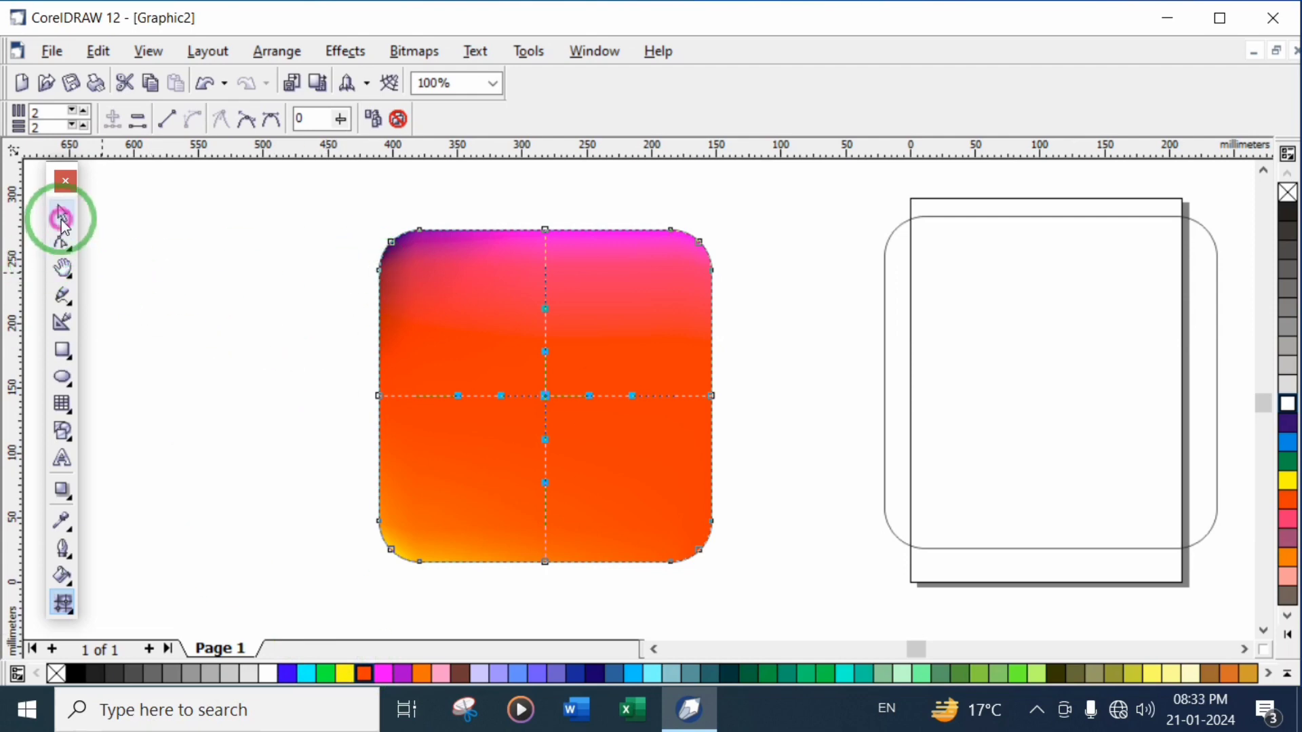
pyautogui.click(1024, 316)
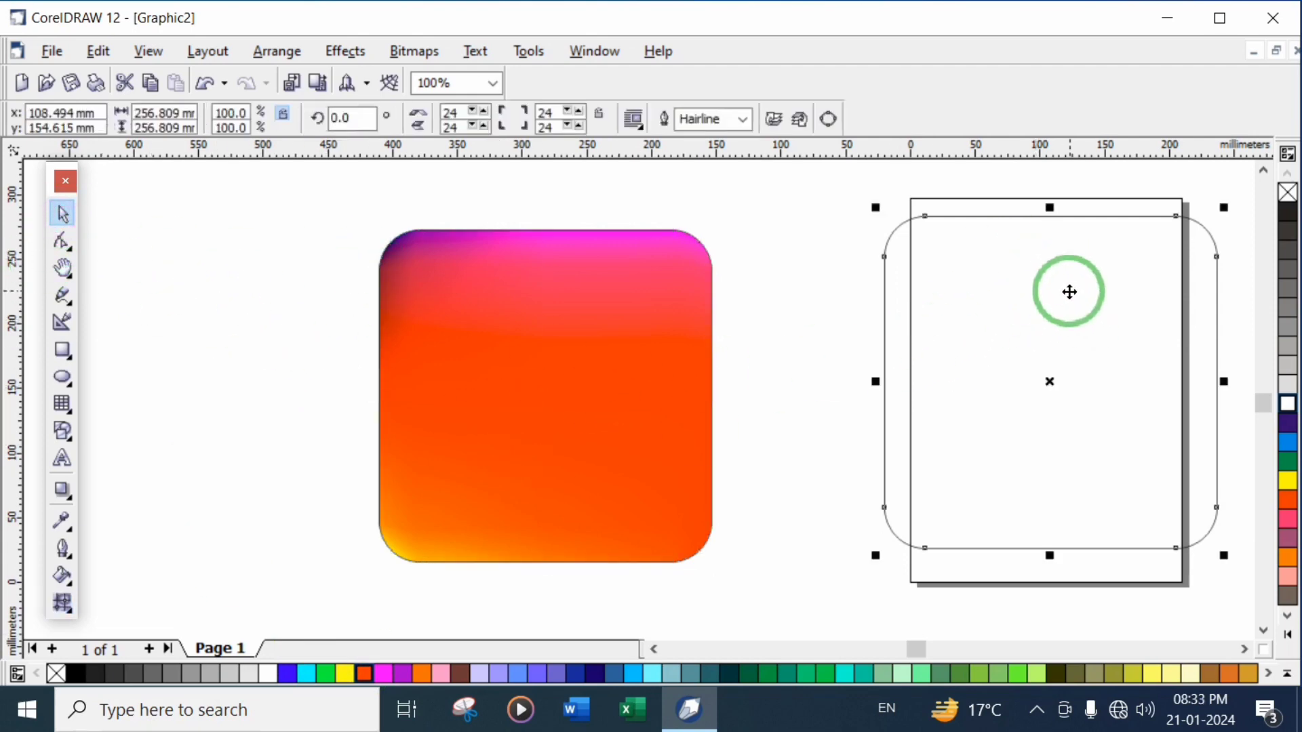
pyautogui.moveTo(1070, 291); pyautogui.dragTo(538, 316)
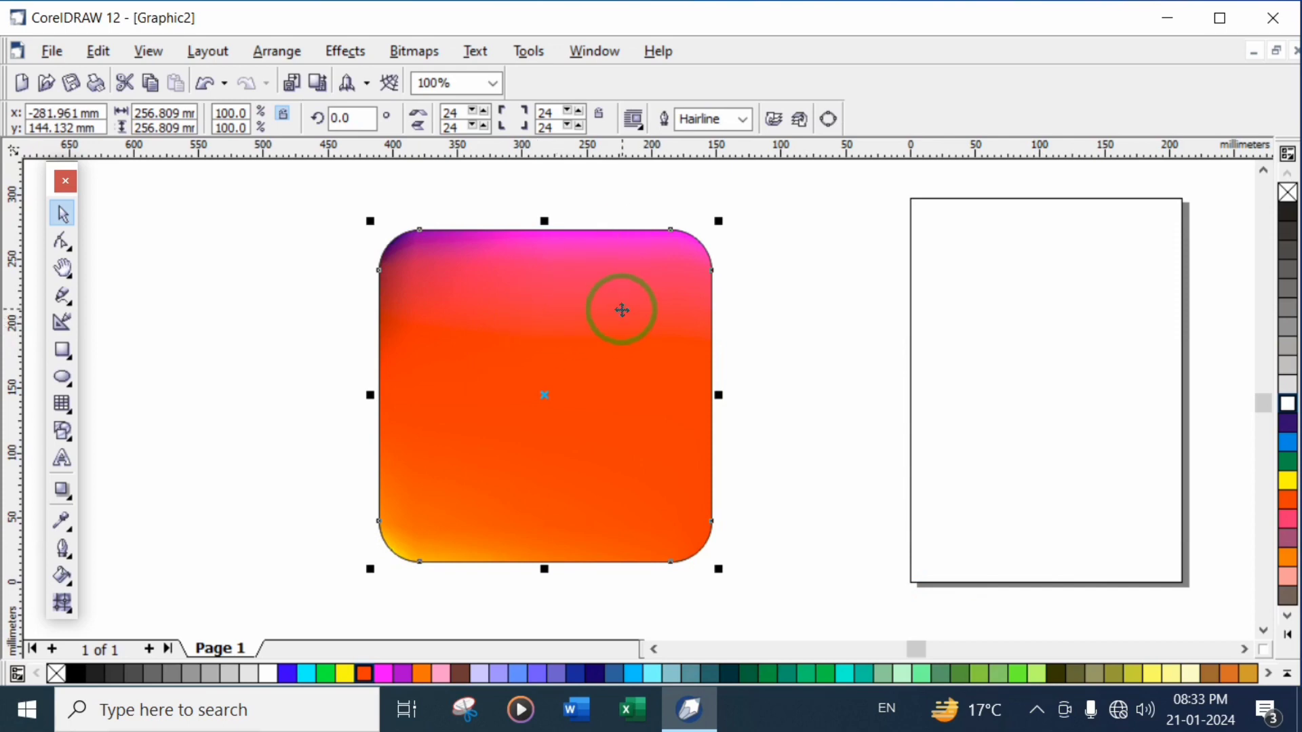
# Shrink the unfilled rounded-square copy about its centre to about 166 mm square.
pyautogui.press('shift')
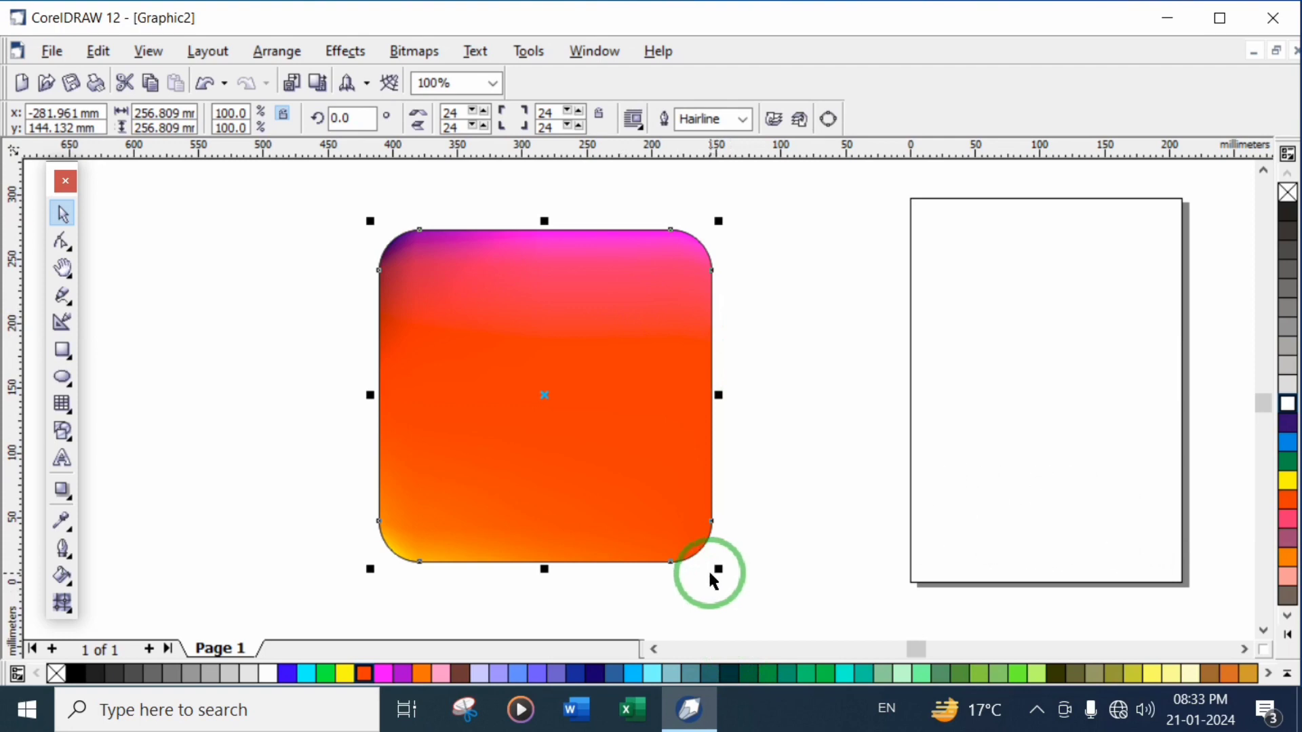
pyautogui.moveTo(719, 570); pyautogui.dragTo(719, 571)
pyautogui.moveTo(712, 559); pyautogui.dragTo(686, 514)
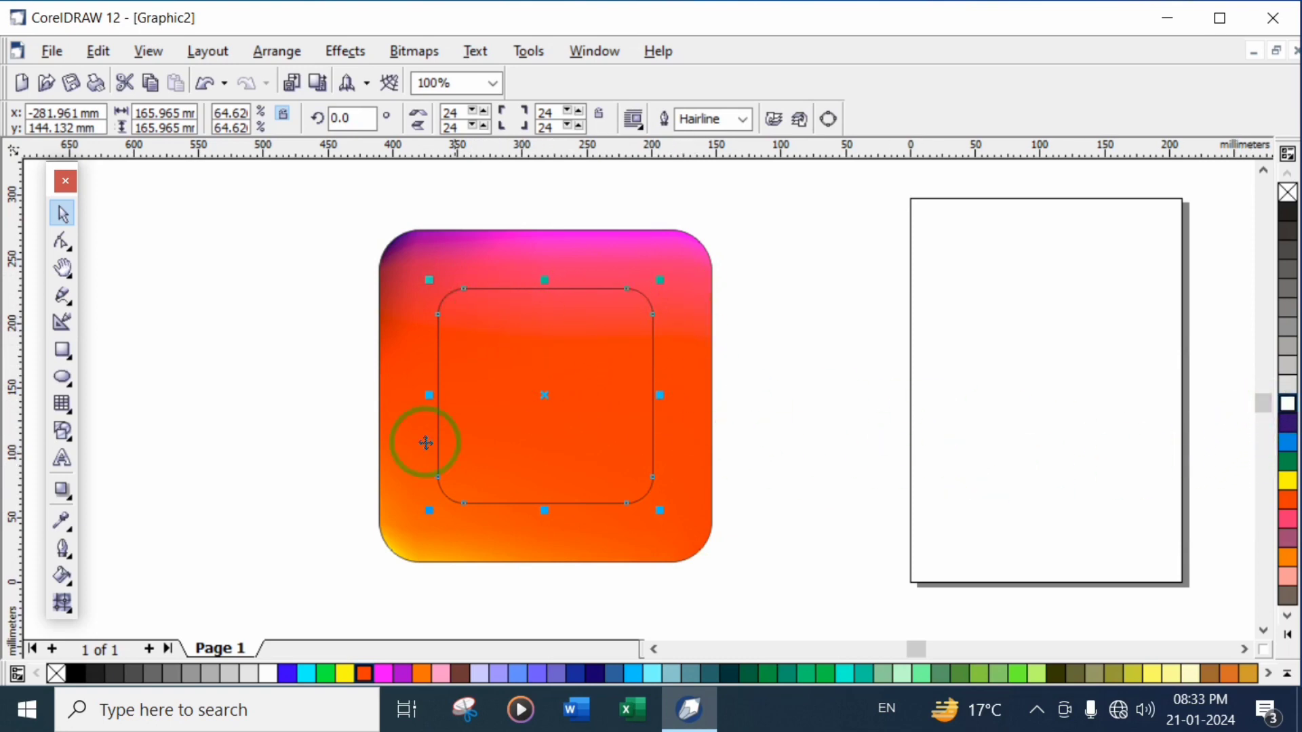
# Give the inner rounded square a white outline 10 mm thick.
pyautogui.rightClick(269, 673)
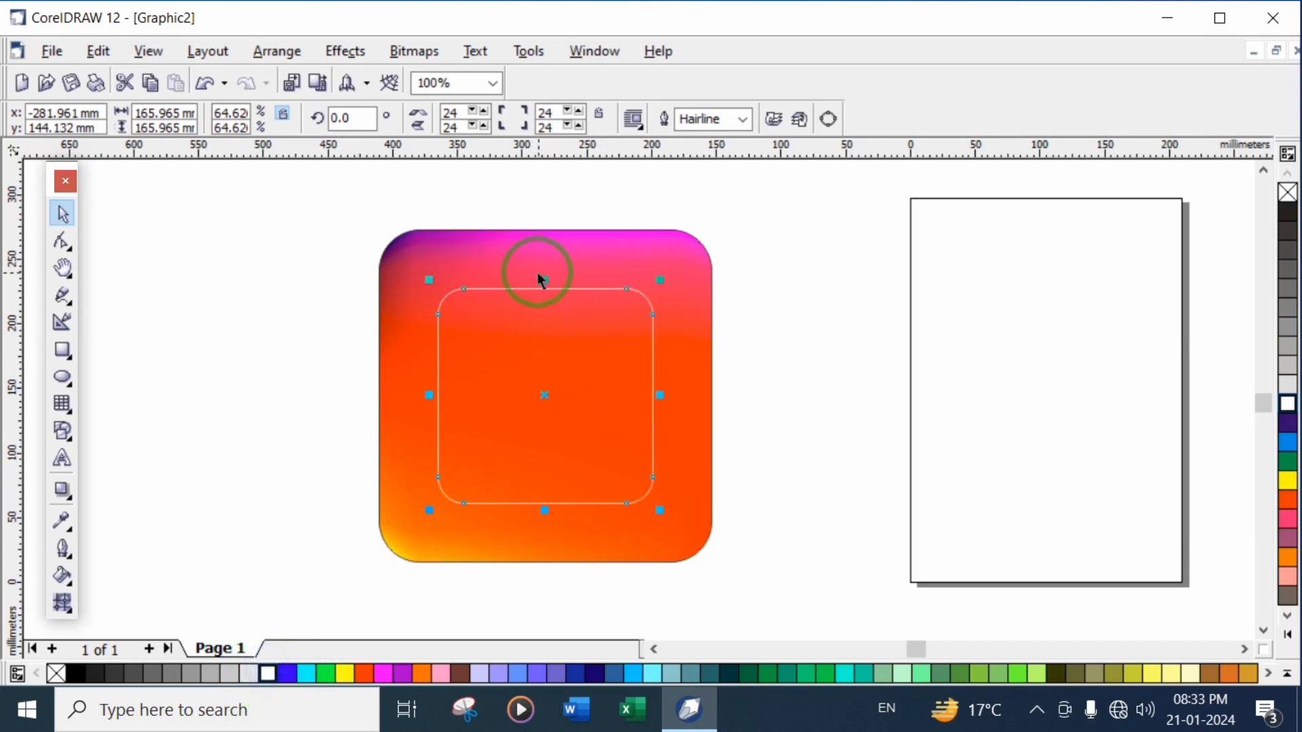
pyautogui.click(743, 122)
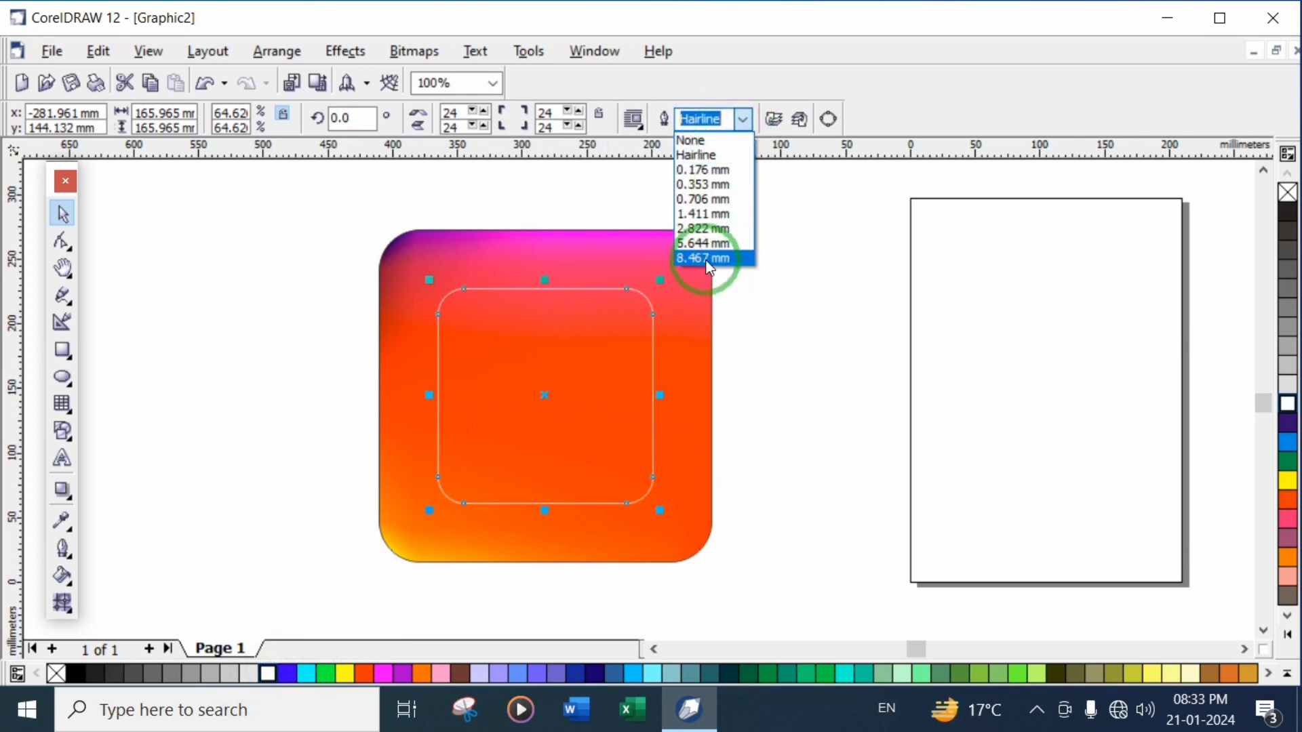
pyautogui.click(709, 266)
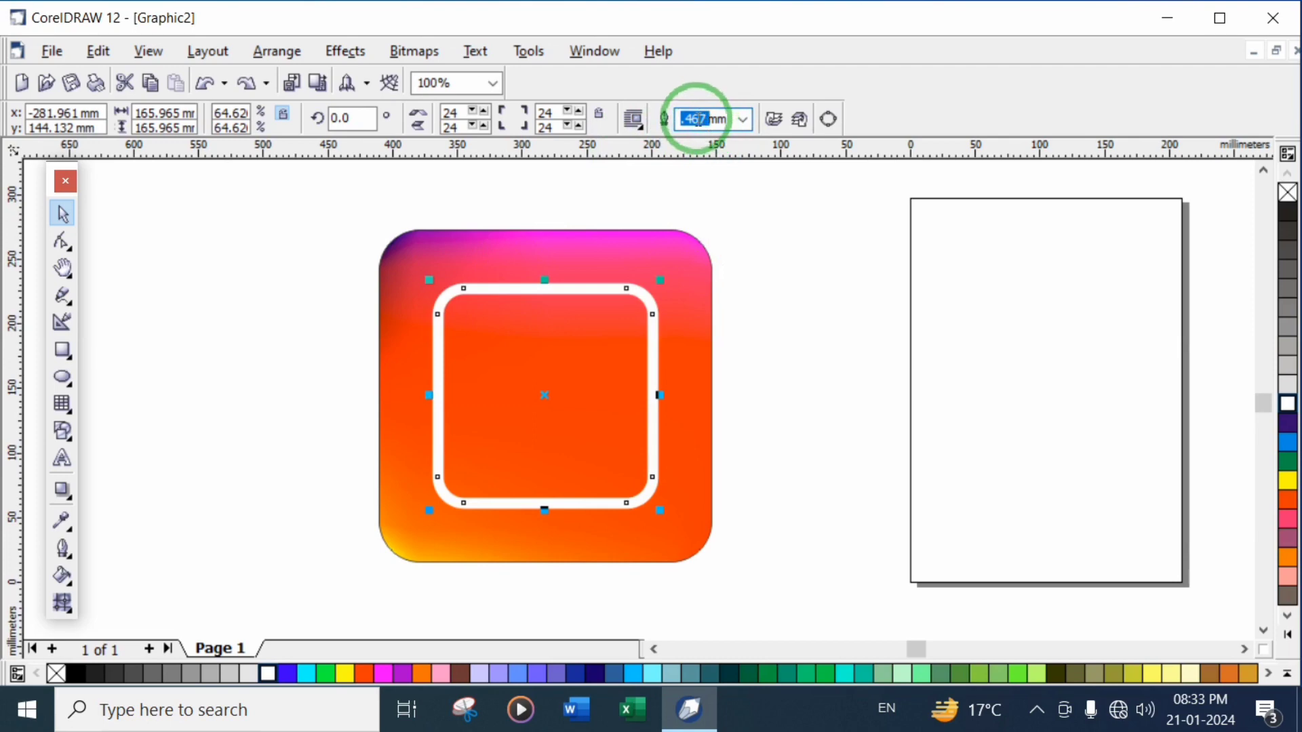
pyautogui.press('Delete')
pyautogui.press('Delete')
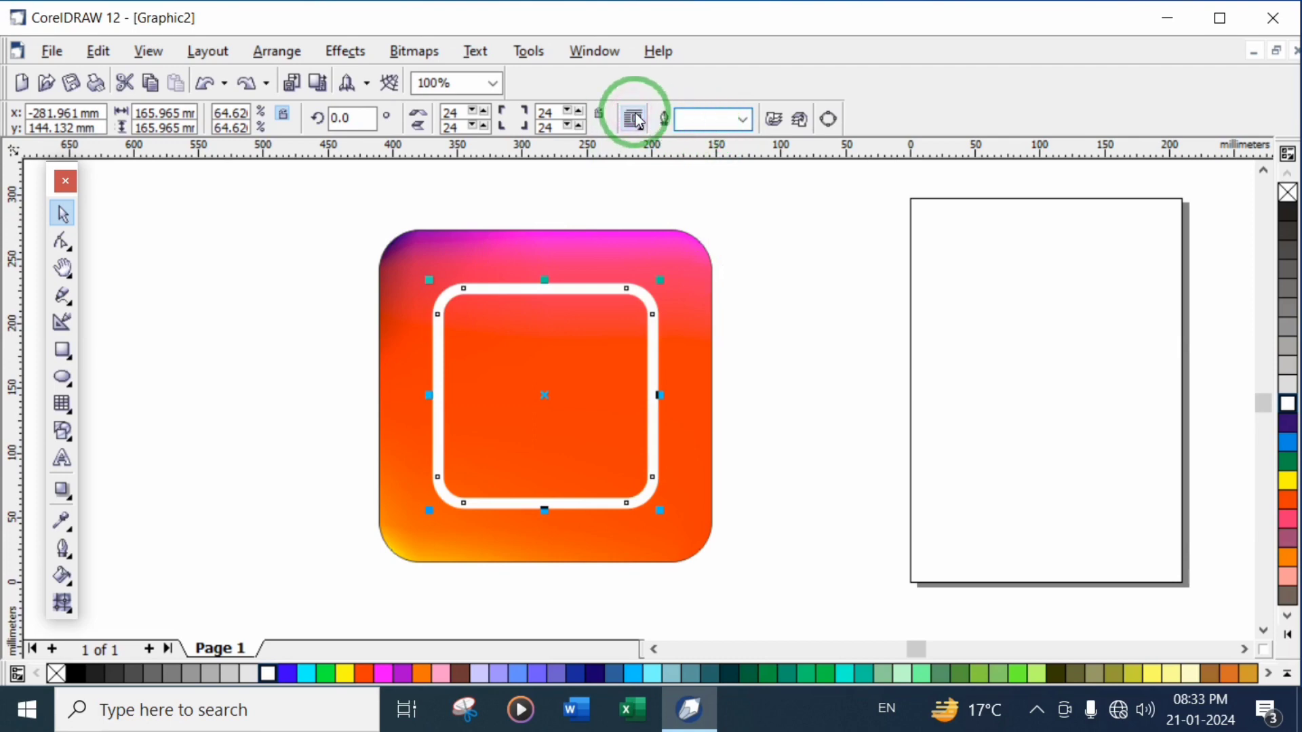
pyautogui.press('Return')
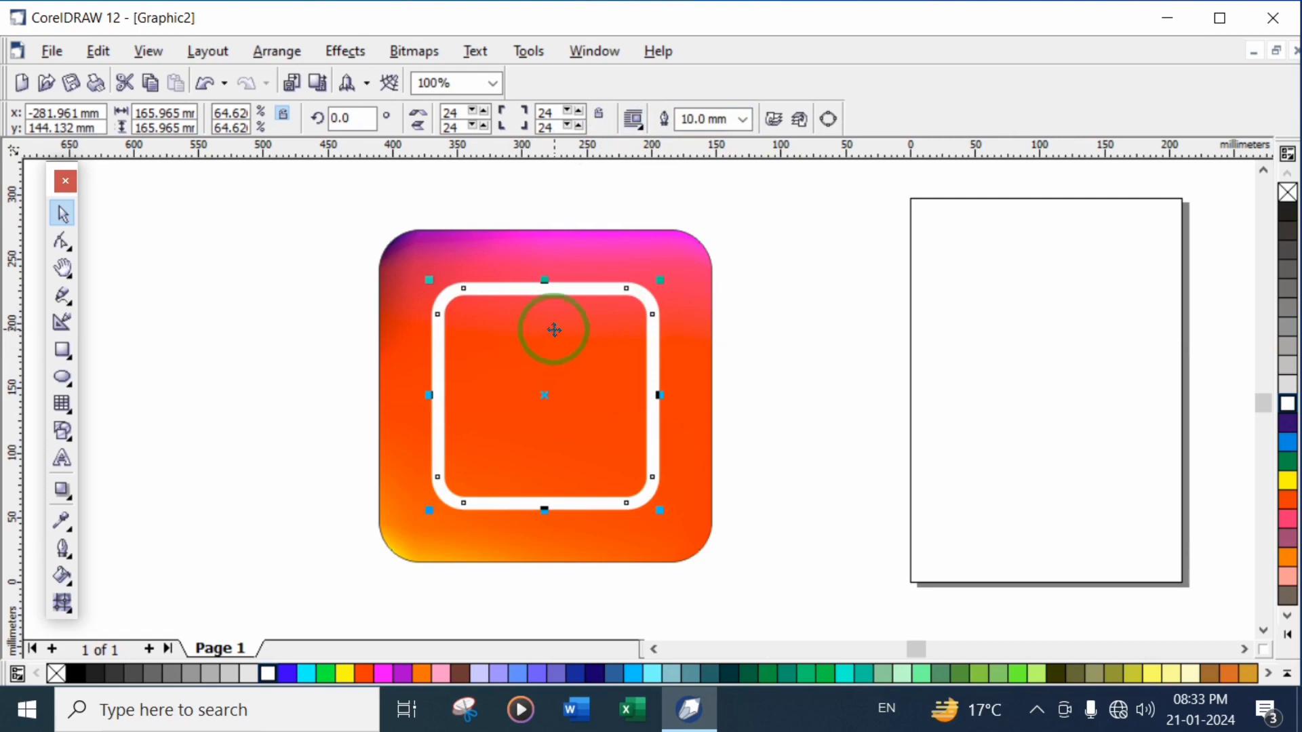
pyautogui.click(813, 323)
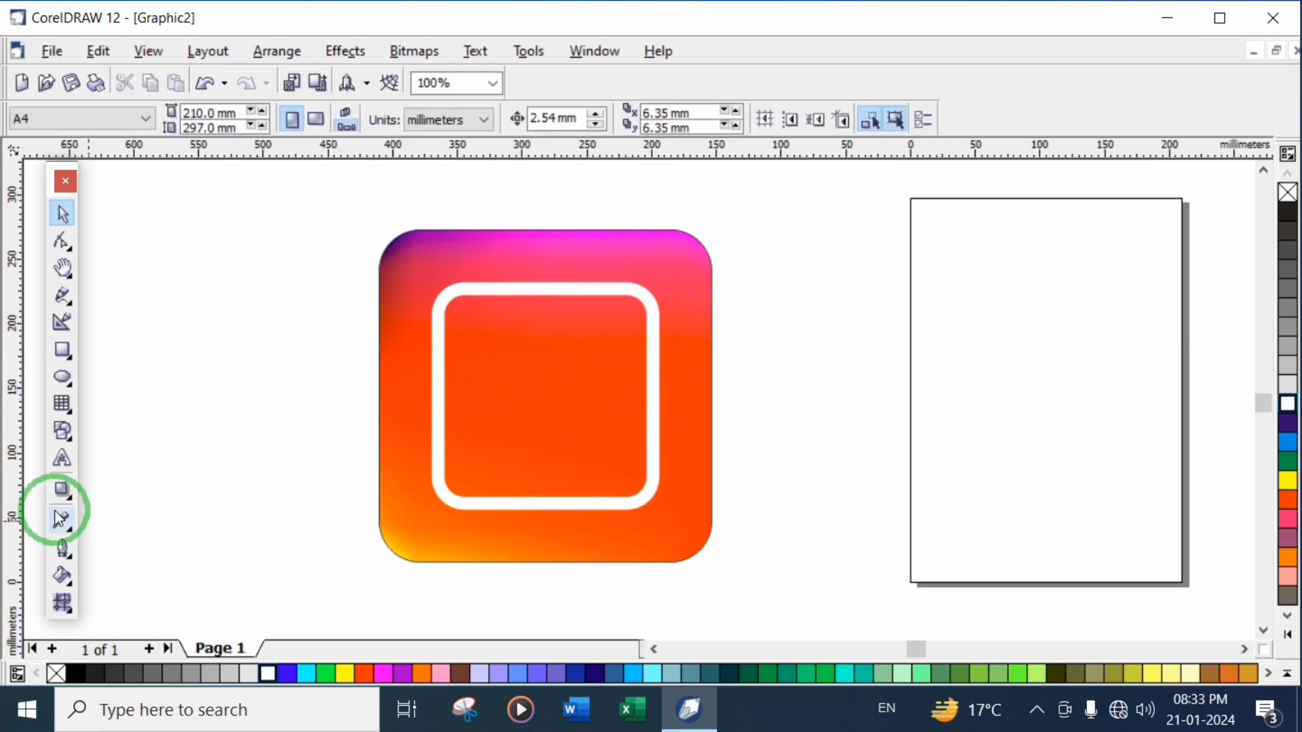
# Draw a circle about 84 mm across and move it to the centre of the inner rounded square.
pyautogui.click(63, 381)
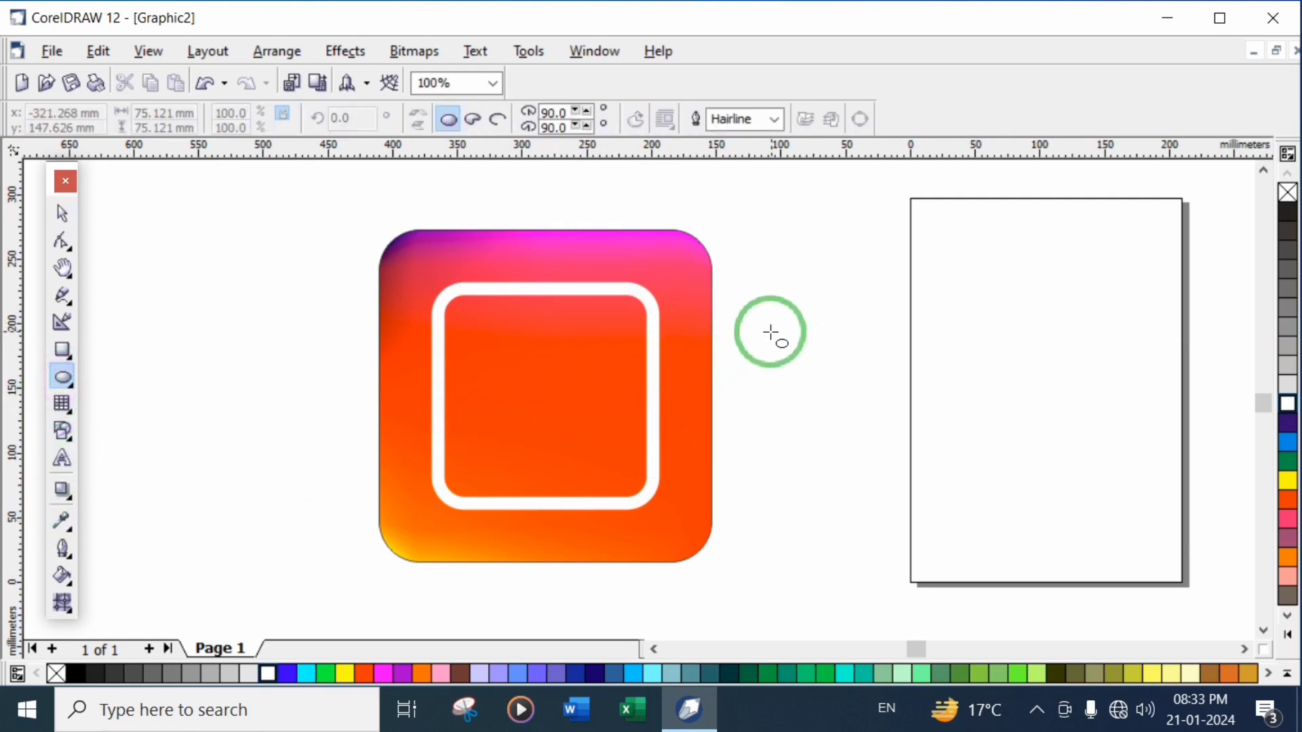
pyautogui.moveTo(823, 326); pyautogui.dragTo(931, 431)
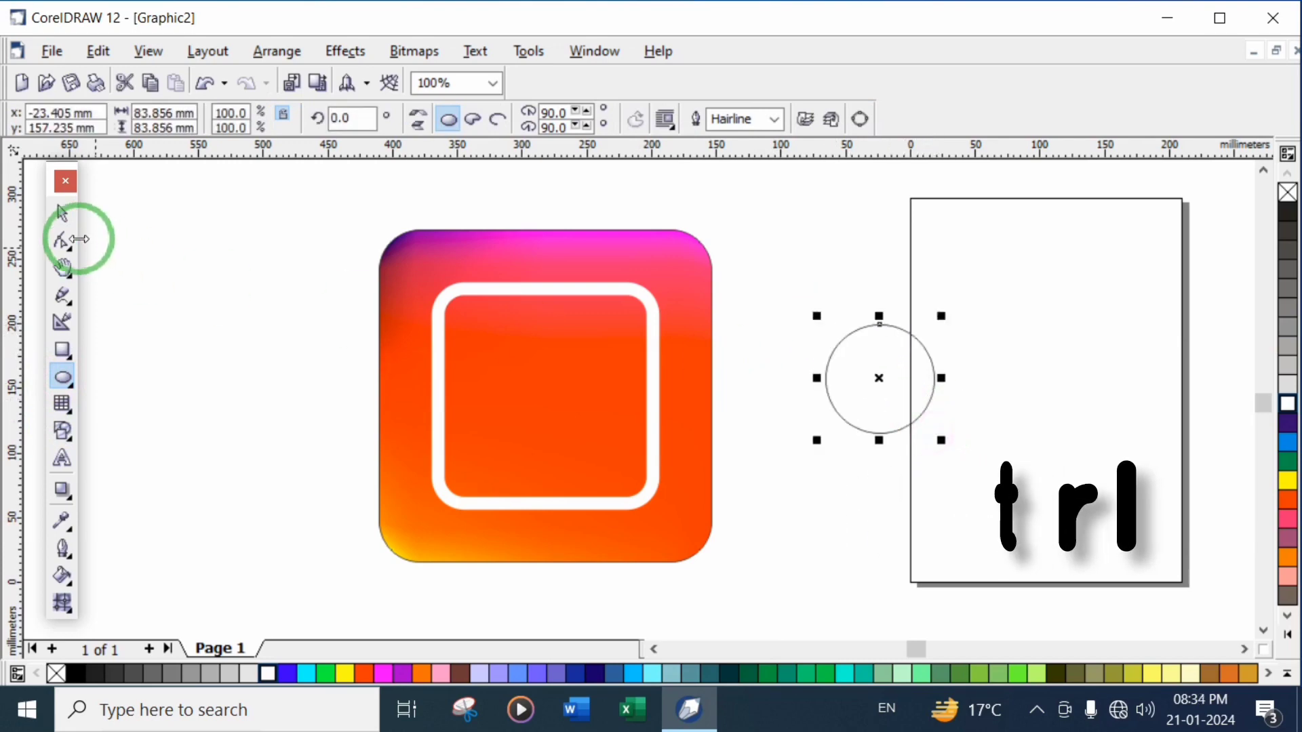
pyautogui.click(63, 215)
pyautogui.moveTo(860, 373); pyautogui.dragTo(524, 391)
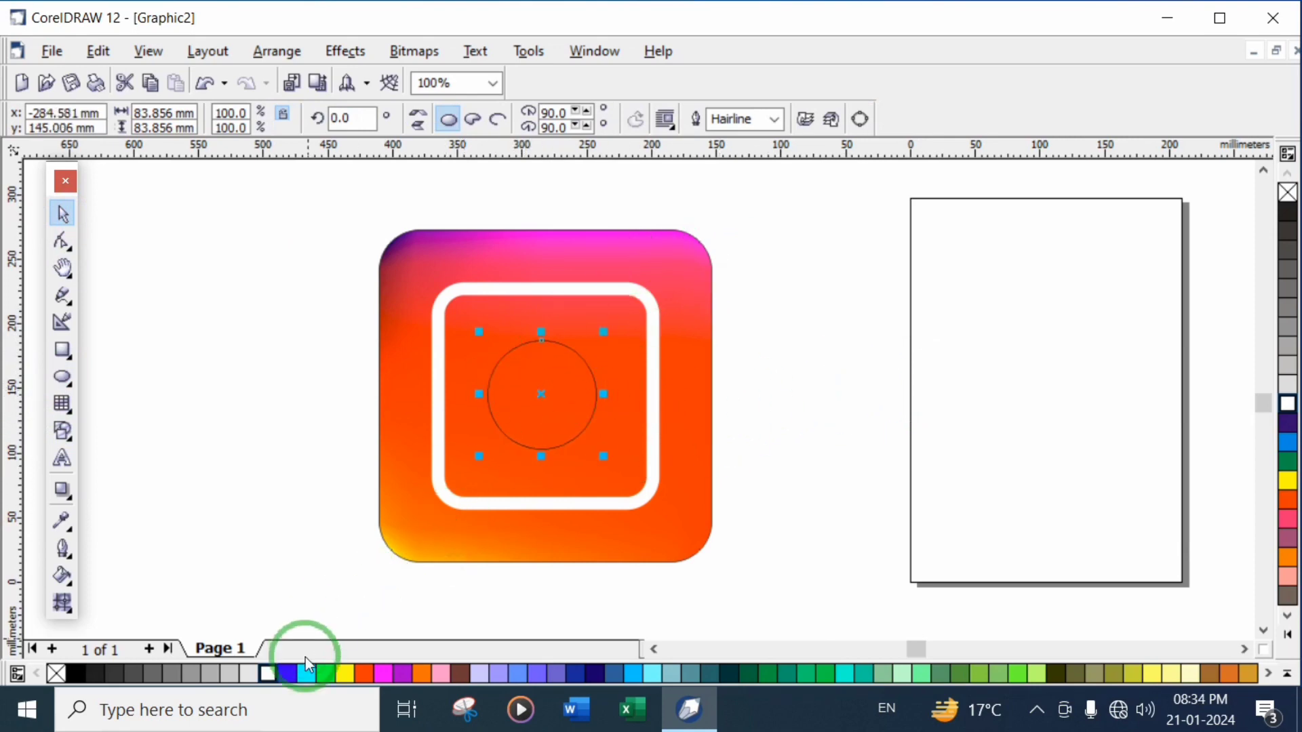
# Give the central circle a white outline 8.467 mm thick.
pyautogui.rightClick(267, 674)
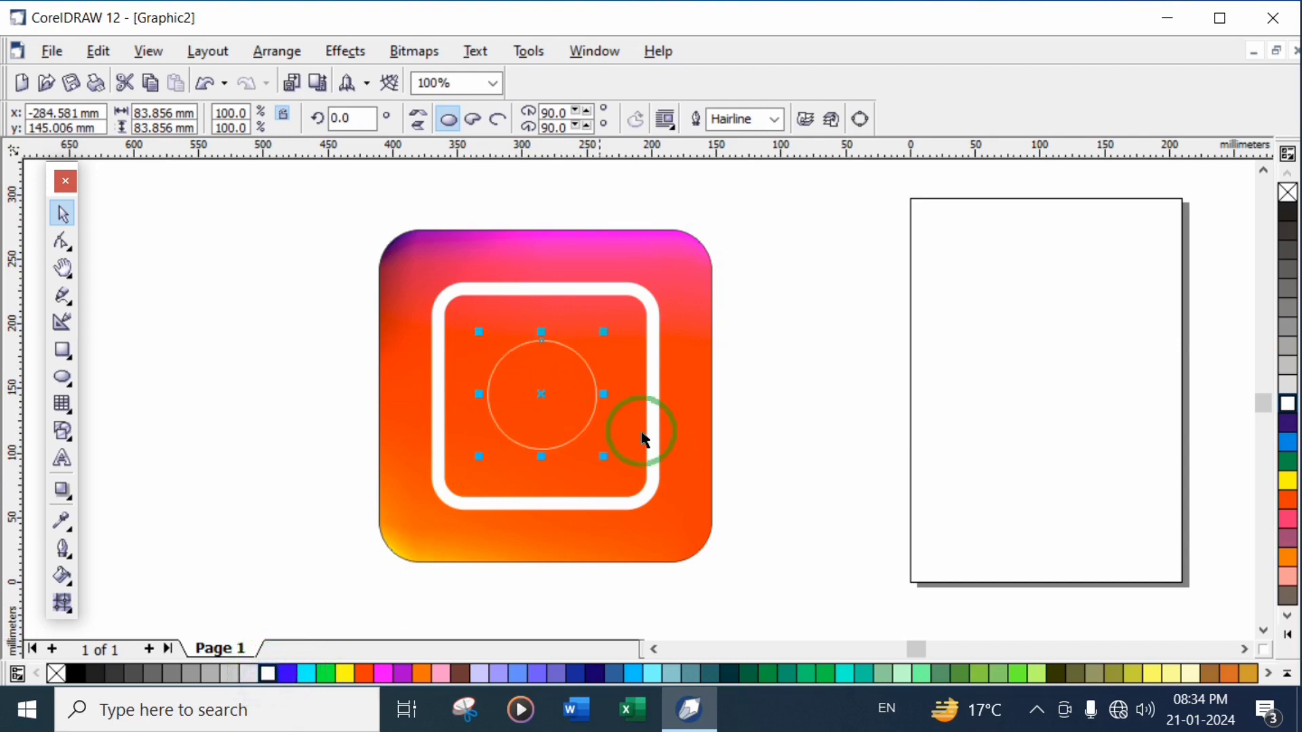
pyautogui.click(774, 119)
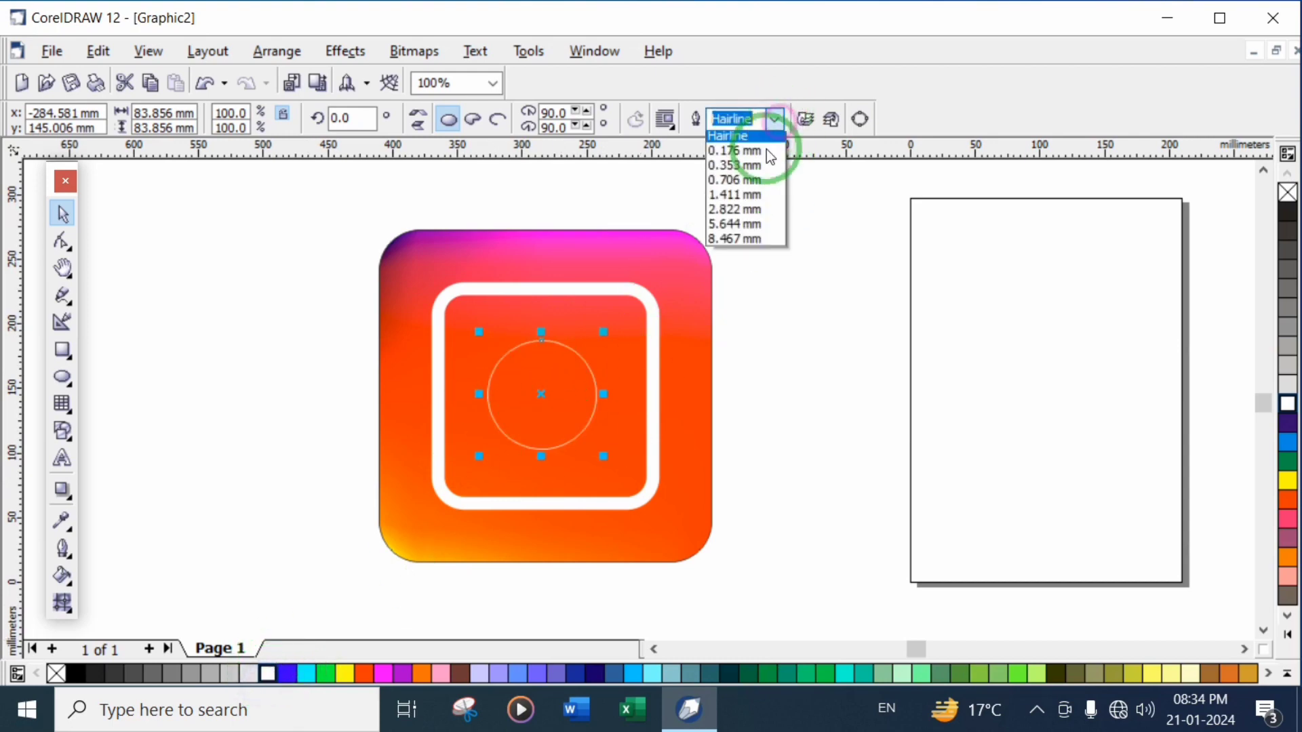
pyautogui.click(750, 256)
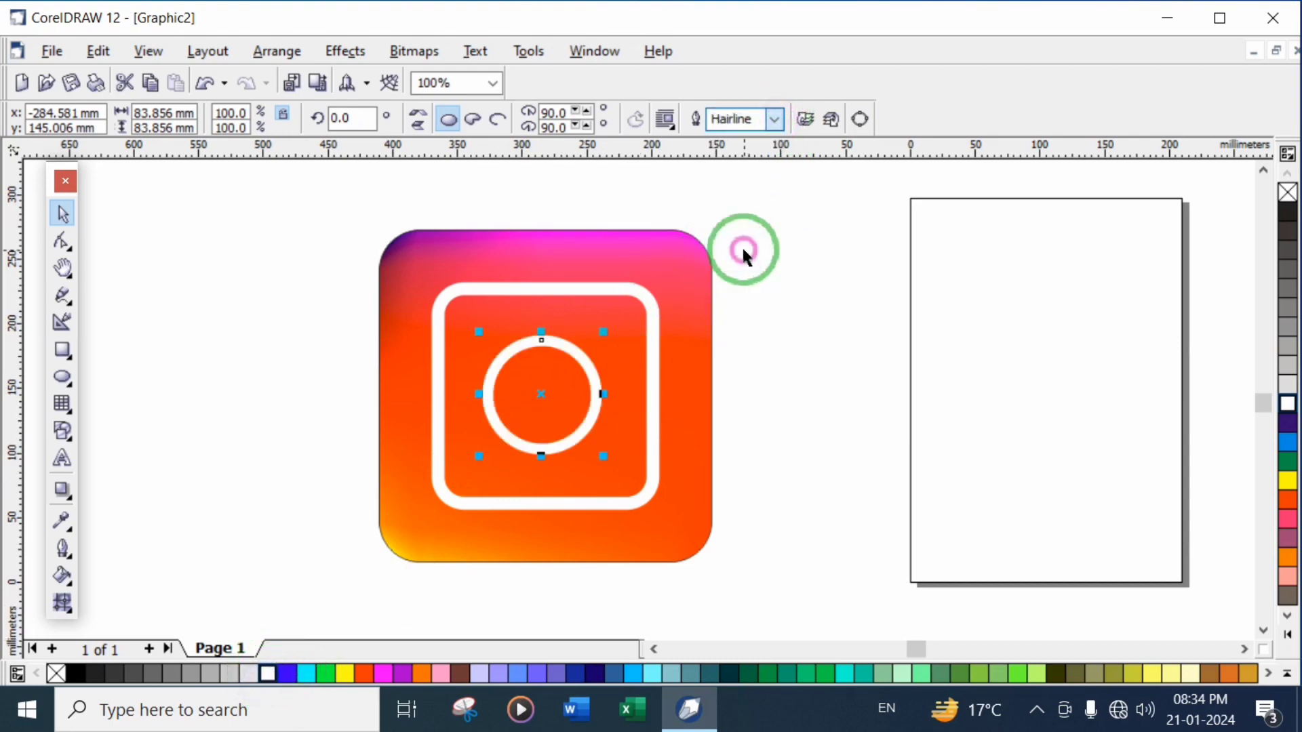
# Draw a white-filled circle about 21 mm across and place it inside the white frame's upper-right corner.
pyautogui.click(64, 379)
pyautogui.moveTo(761, 328); pyautogui.dragTo(793, 363)
pyautogui.click(63, 214)
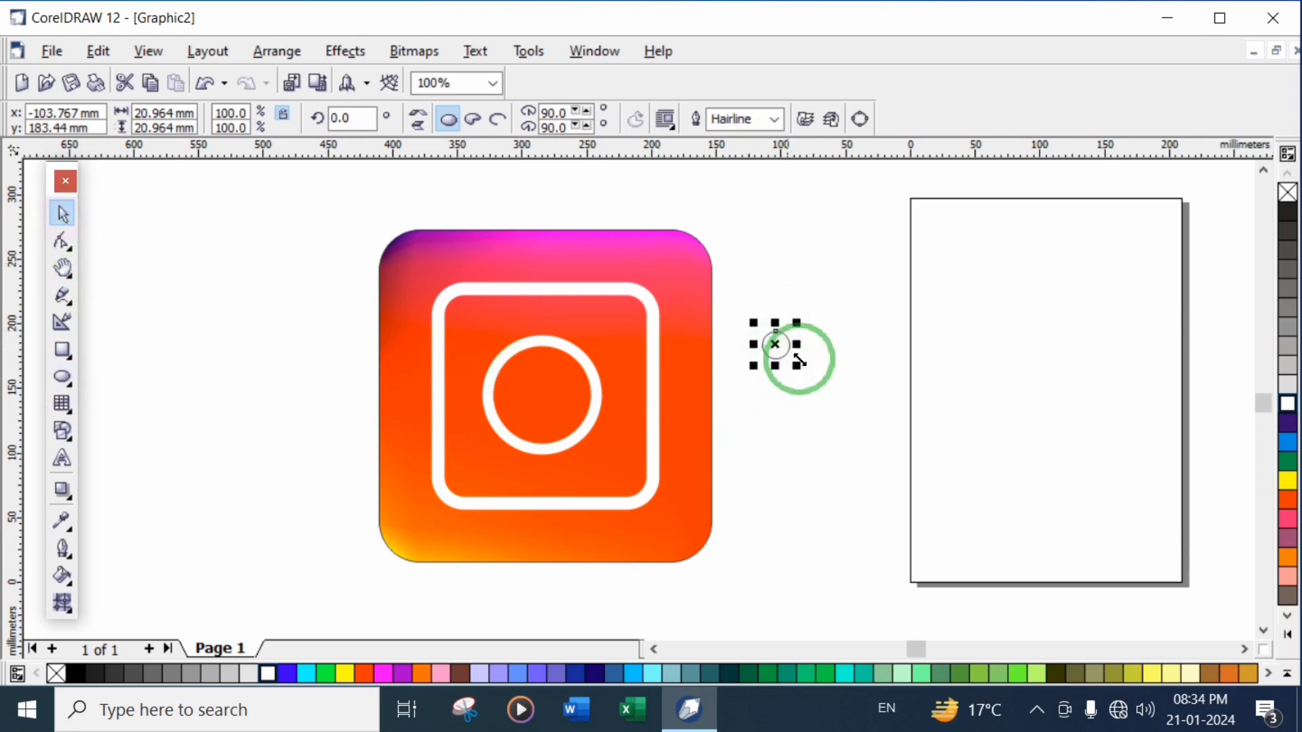
pyautogui.click(732, 337)
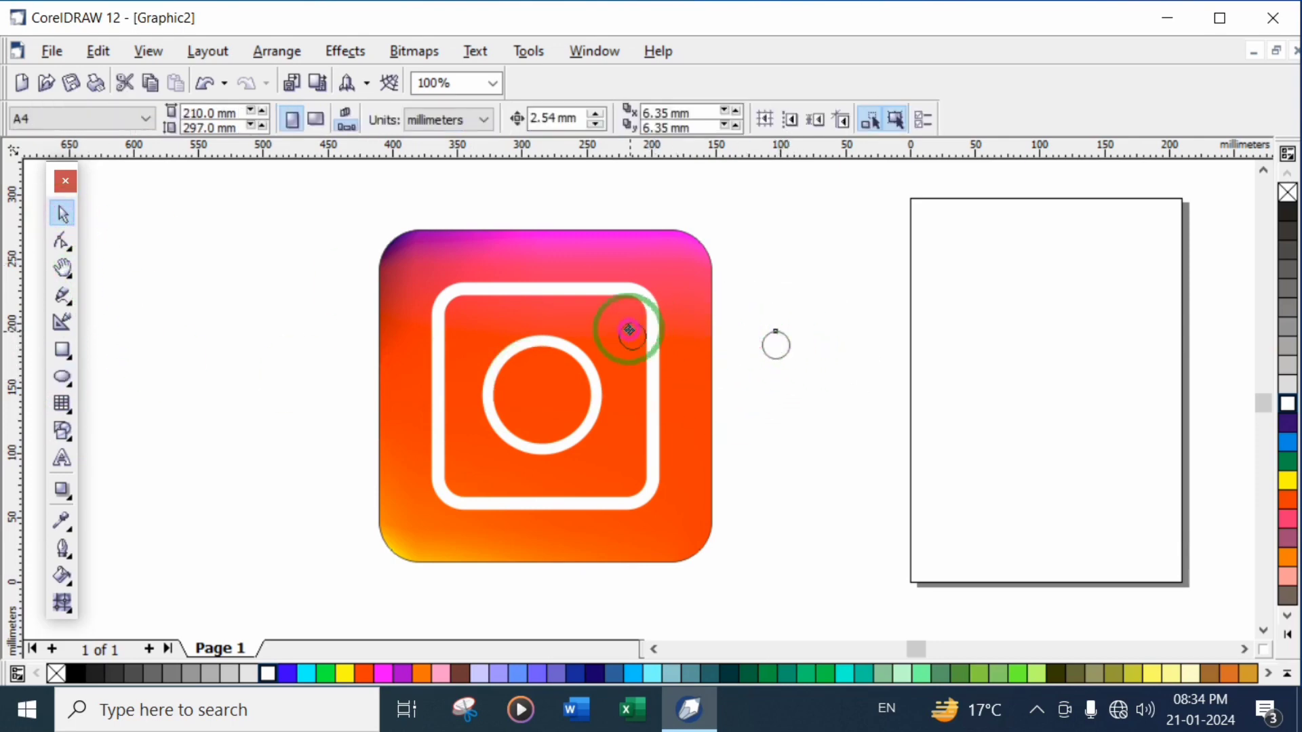
pyautogui.moveTo(629, 330); pyautogui.dragTo(618, 323)
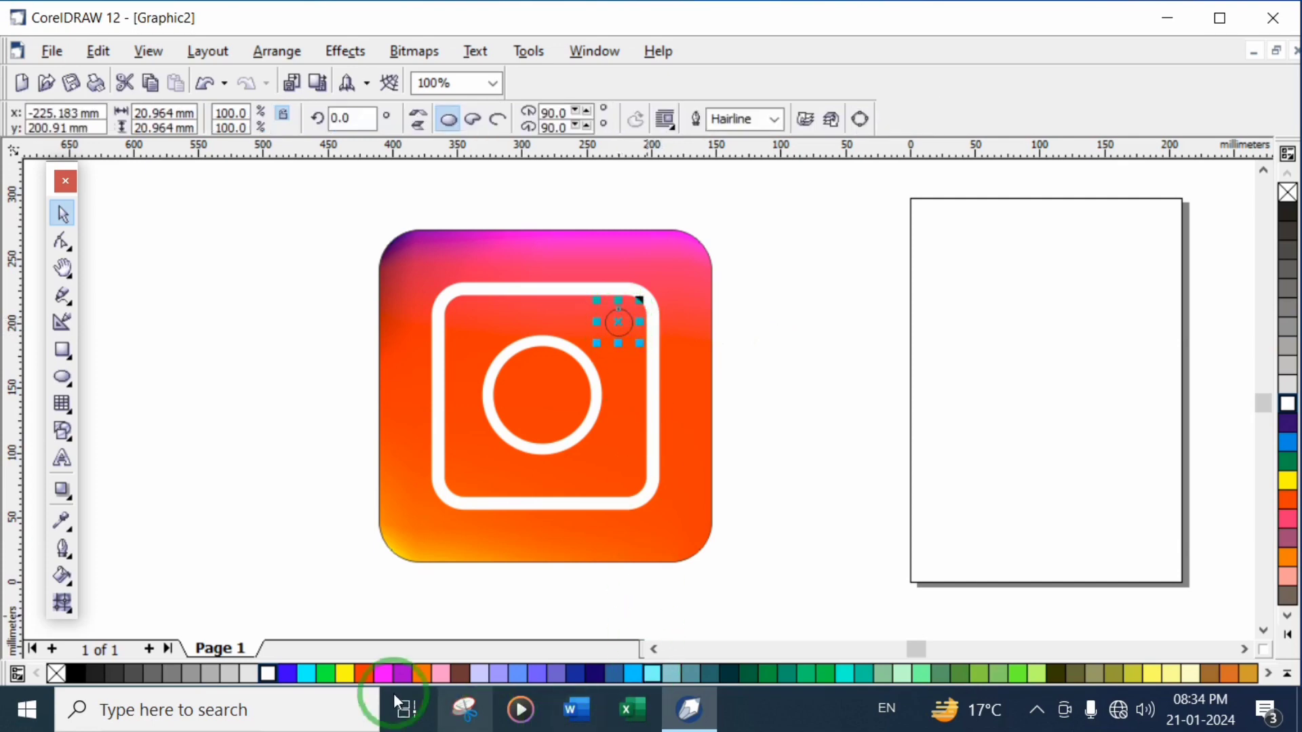
pyautogui.click(265, 674)
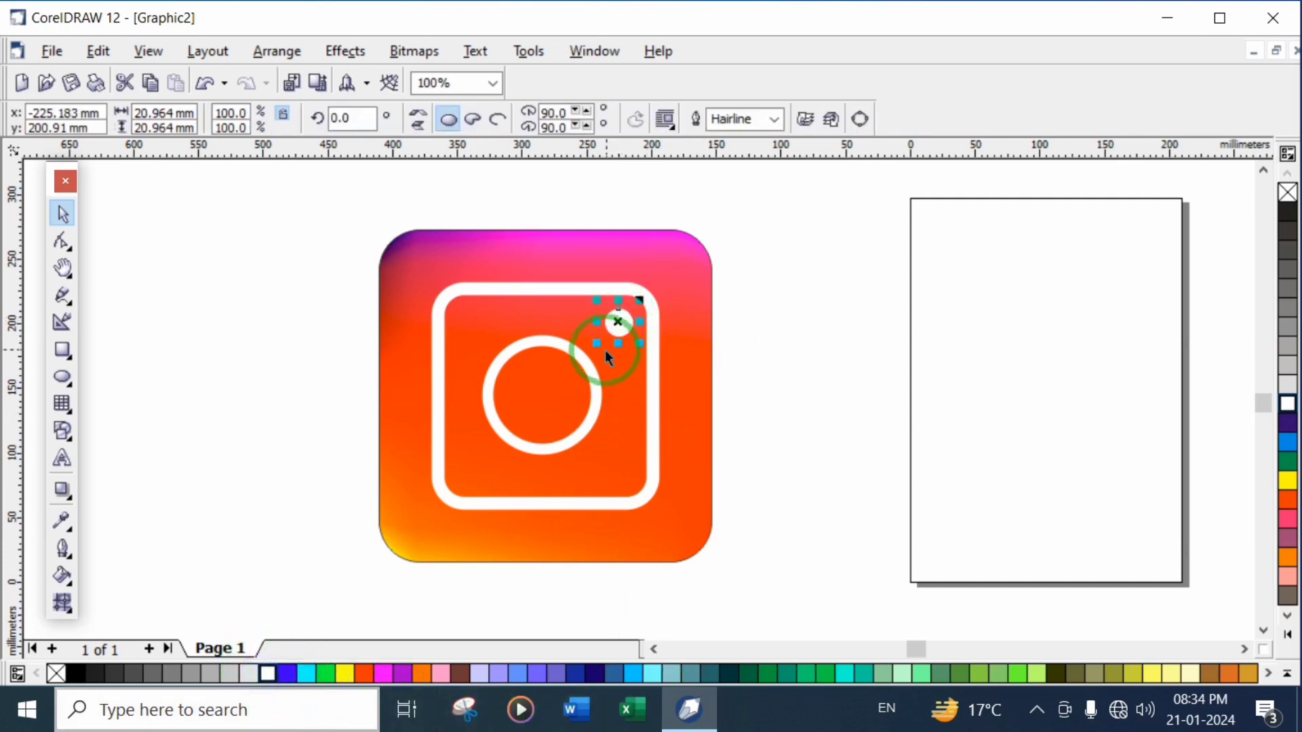
pyautogui.click(871, 387)
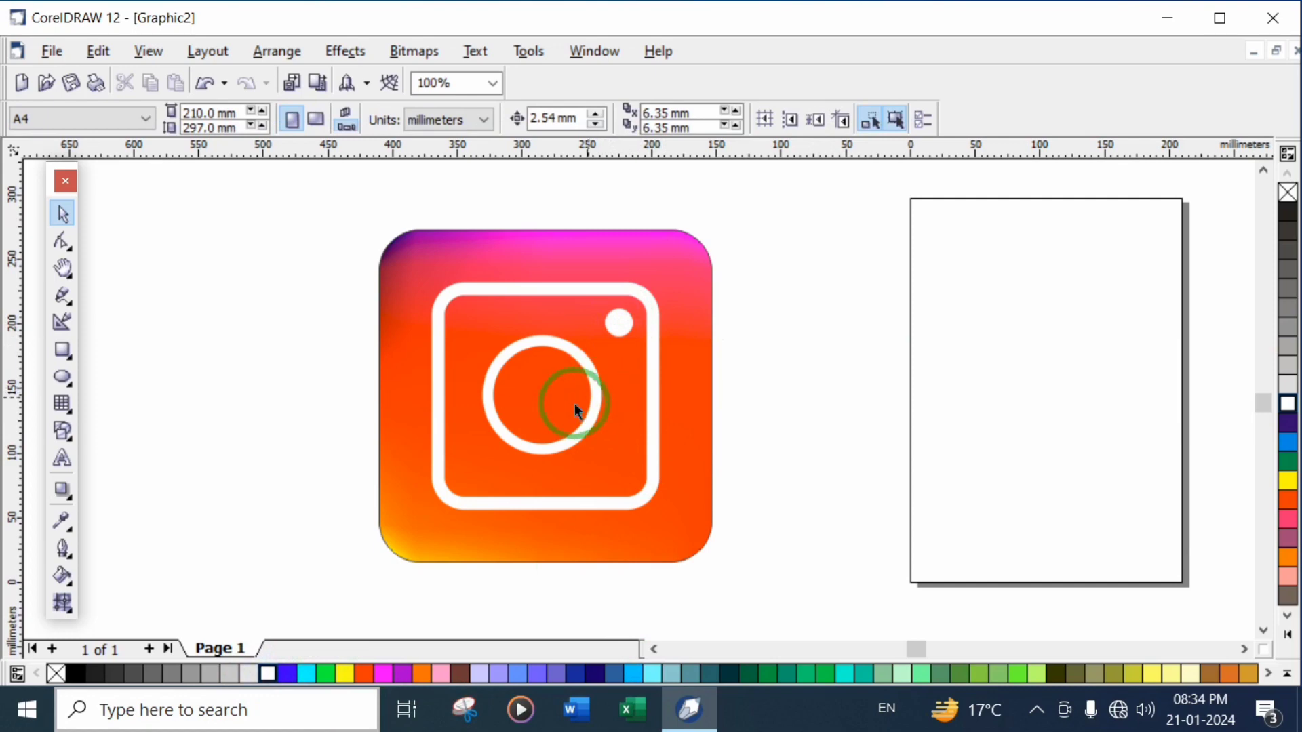
# Place a copy of the central ring on the icon's upper-right corner and colour it solid orange-red.
pyautogui.moveTo(544, 388); pyautogui.dragTo(402, 620)
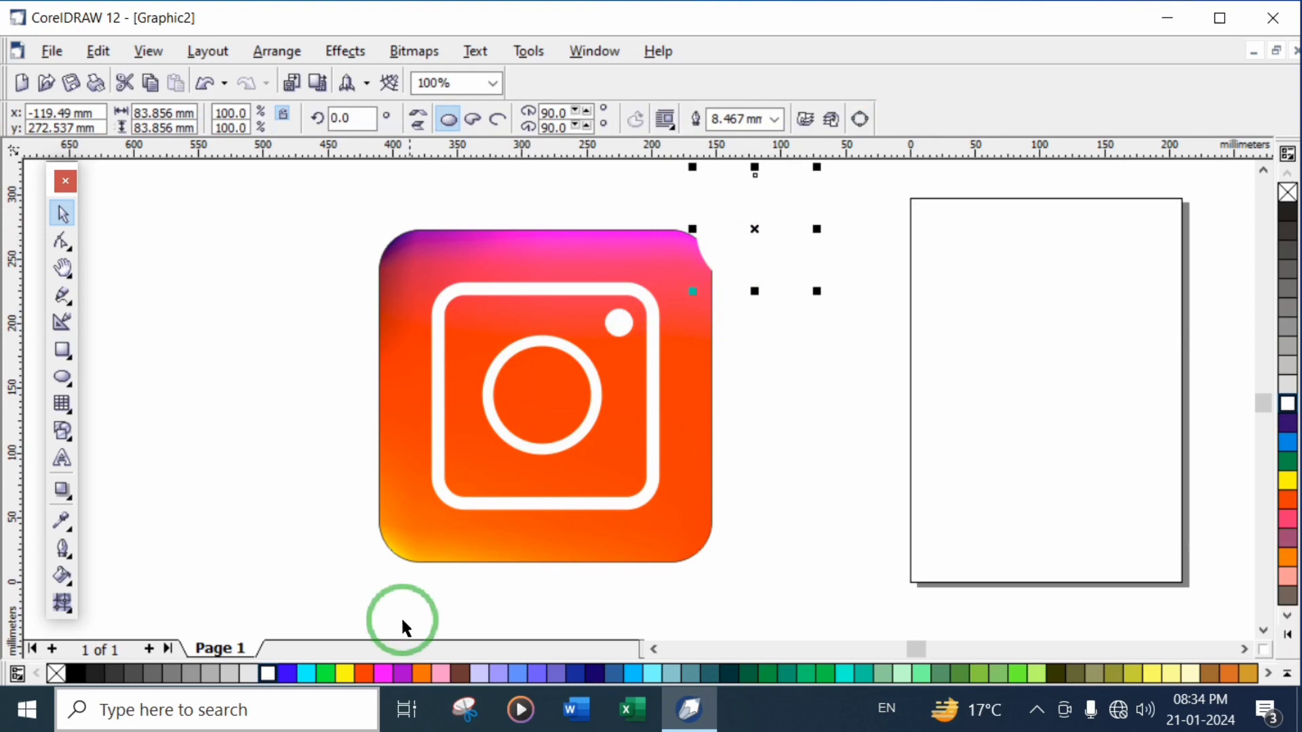
pyautogui.click(365, 673)
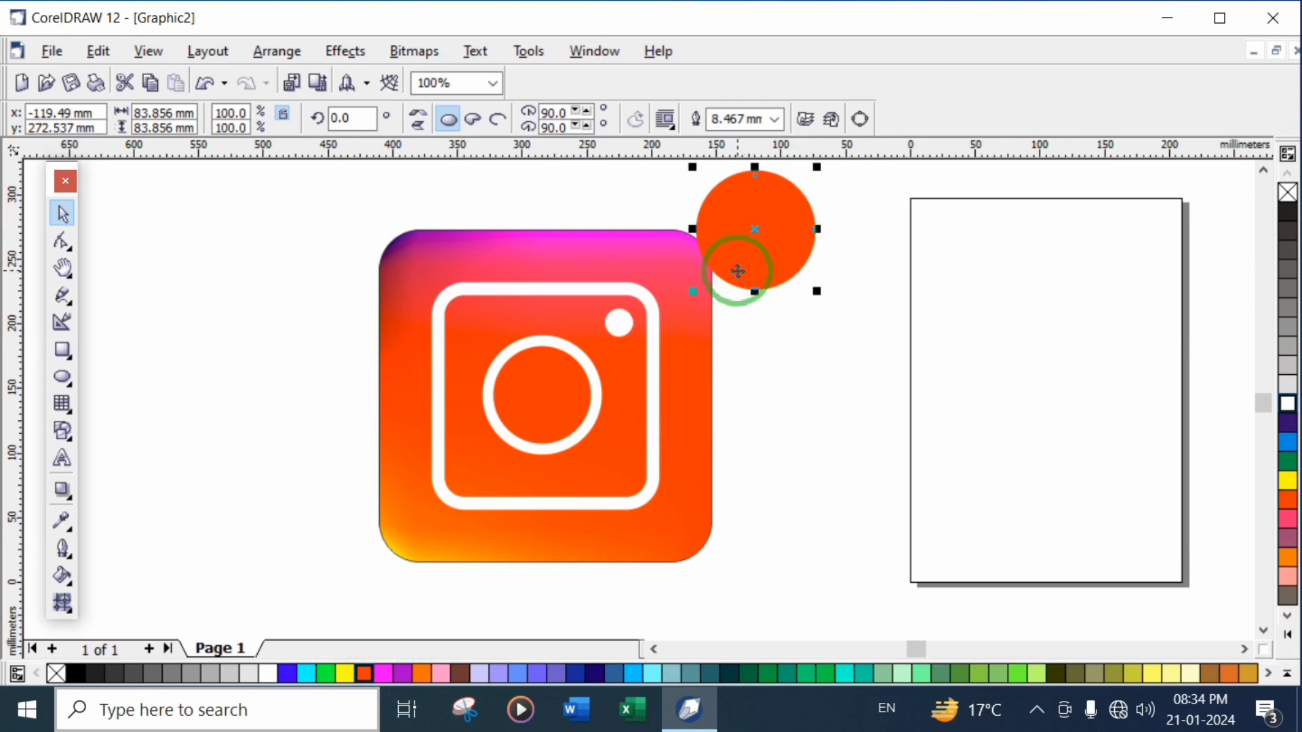
# Add the text "Instagram" between the icon and the page, and a separate "2" on the page.
pyautogui.click(62, 458)
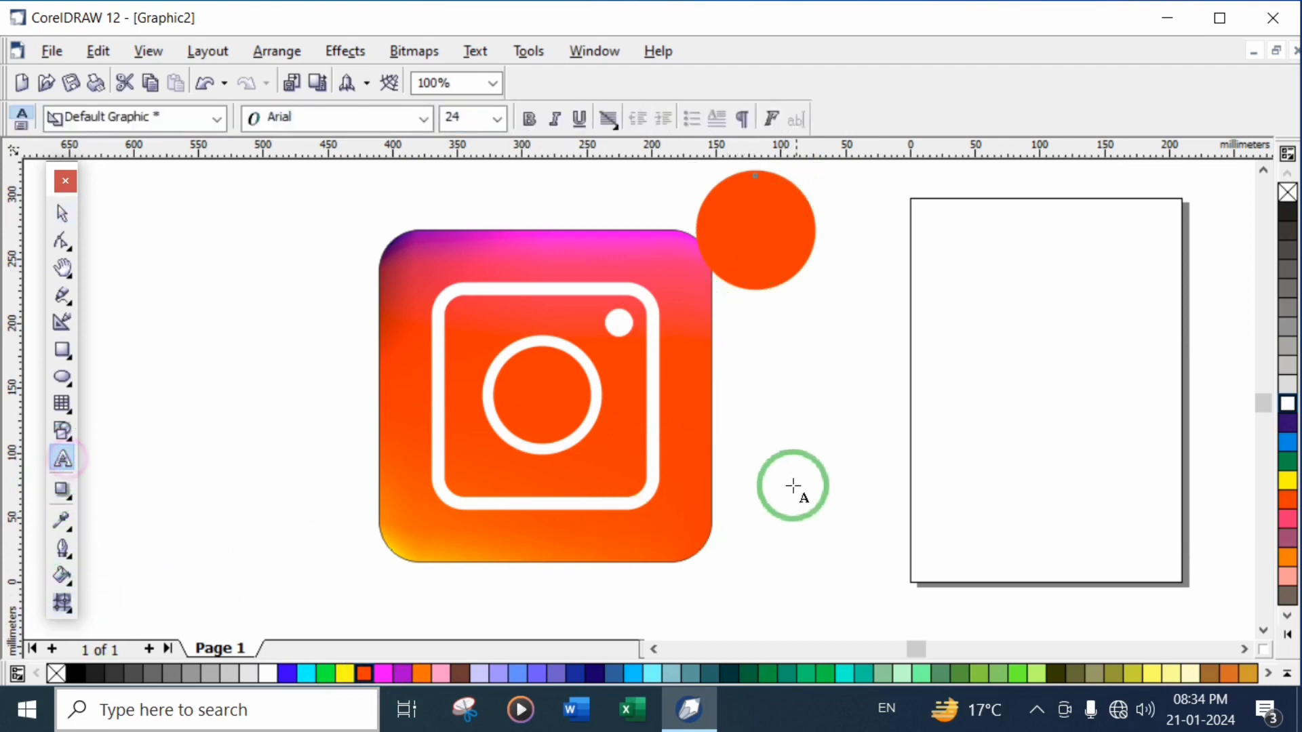
pyautogui.click(833, 419)
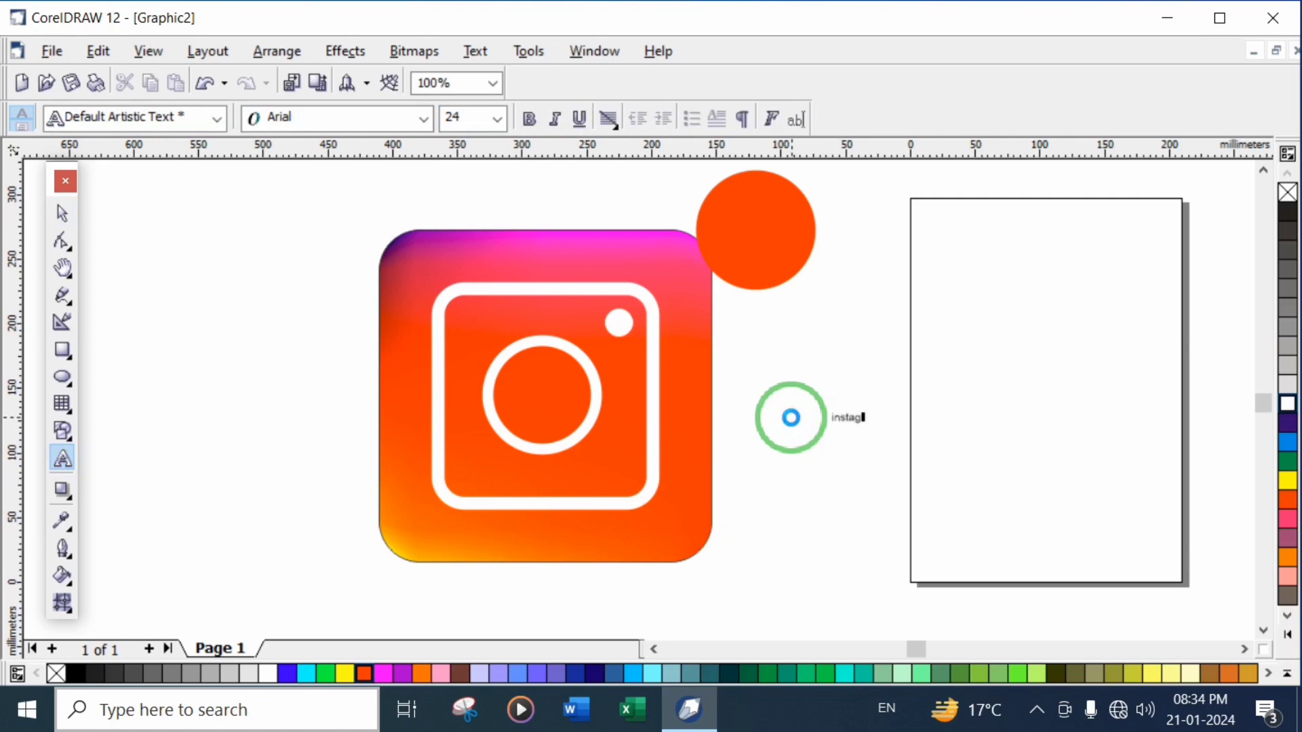
pyautogui.click(1010, 310)
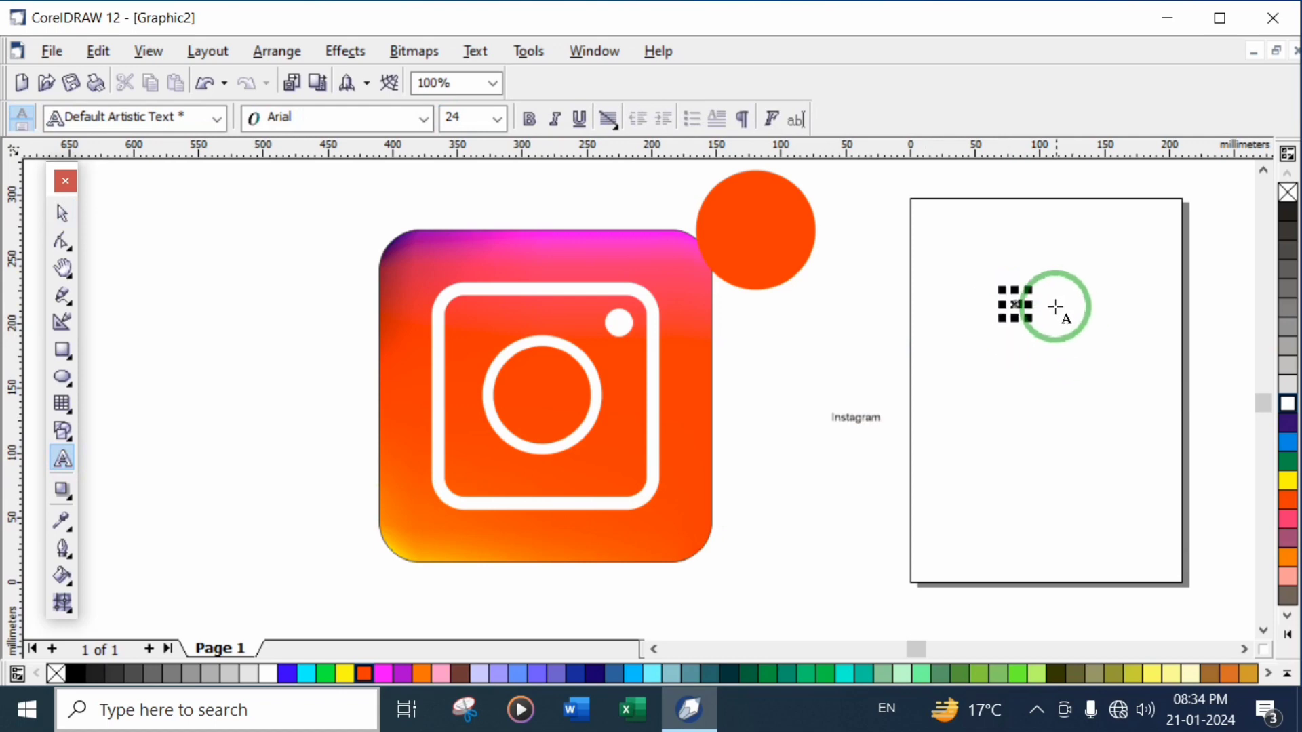
# Enlarge the "2" to about 168 pt on the orange-red circle and make it bold white.
pyautogui.click(54, 218)
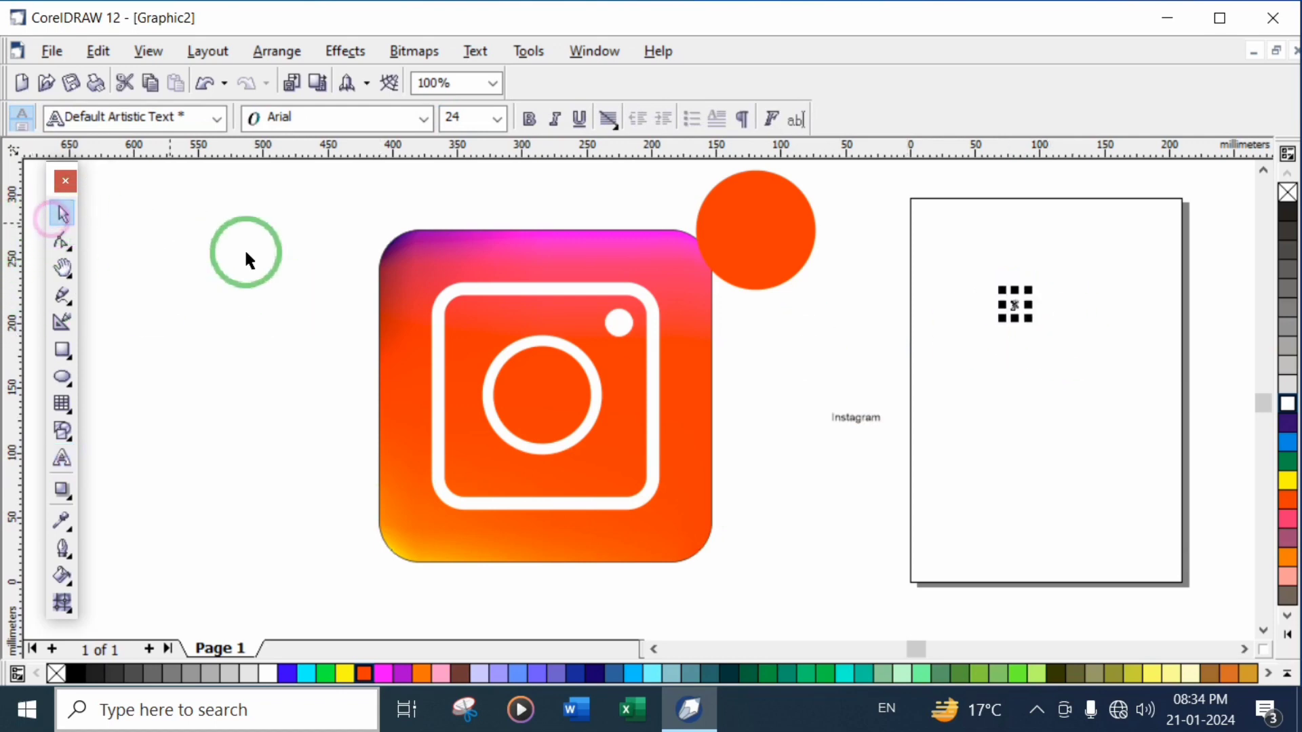
pyautogui.moveTo(1030, 320); pyautogui.dragTo(751, 241)
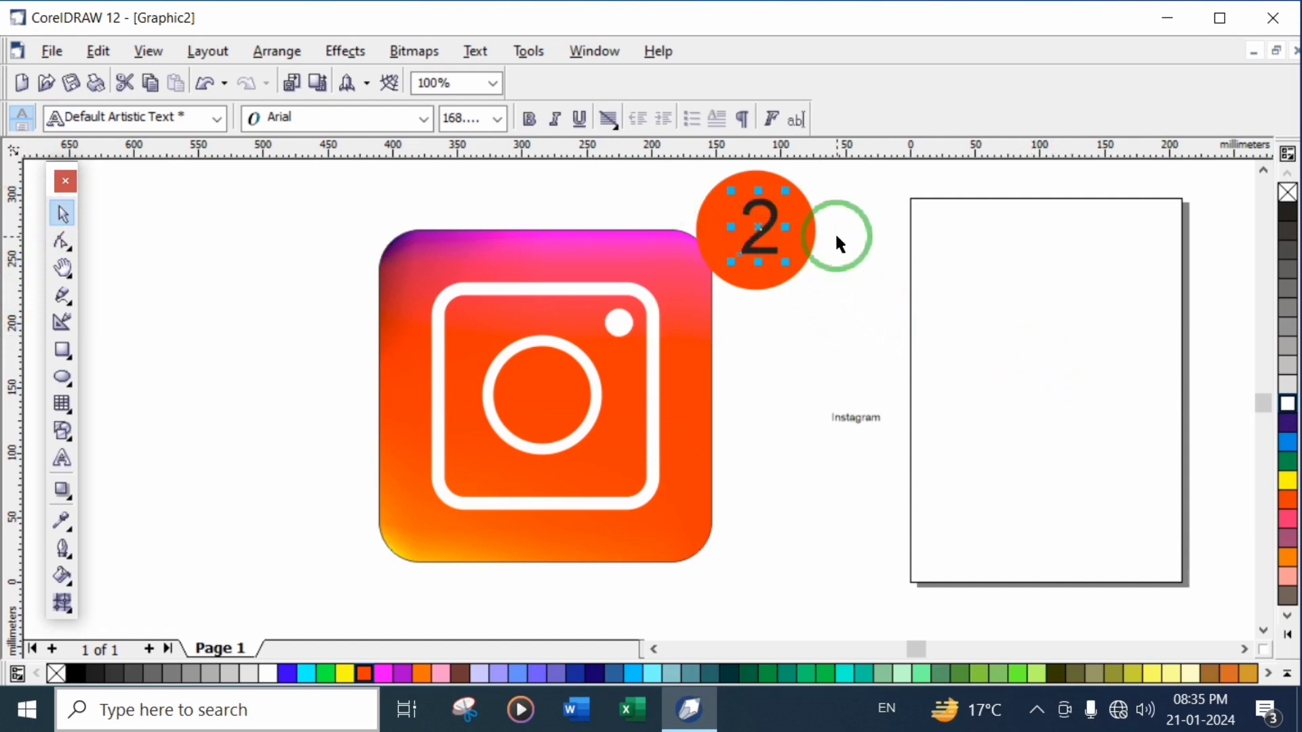
pyautogui.click(1287, 404)
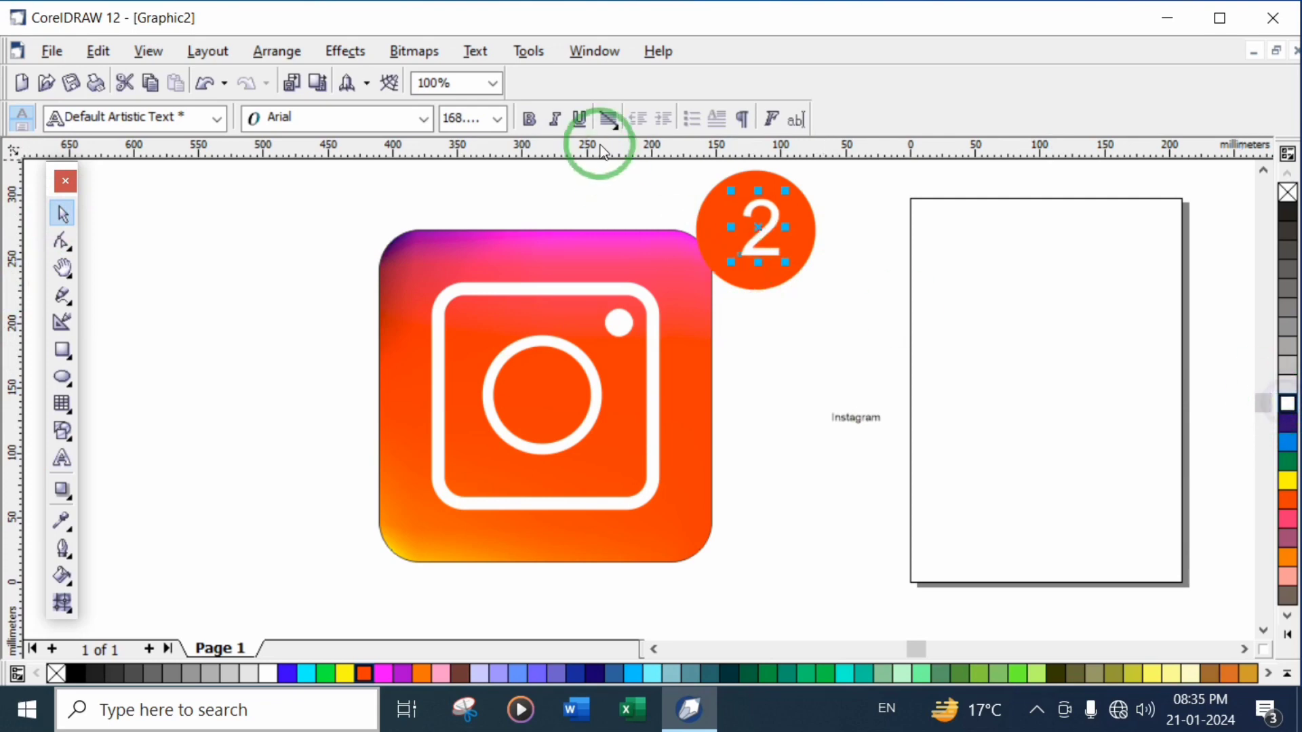
pyautogui.click(530, 118)
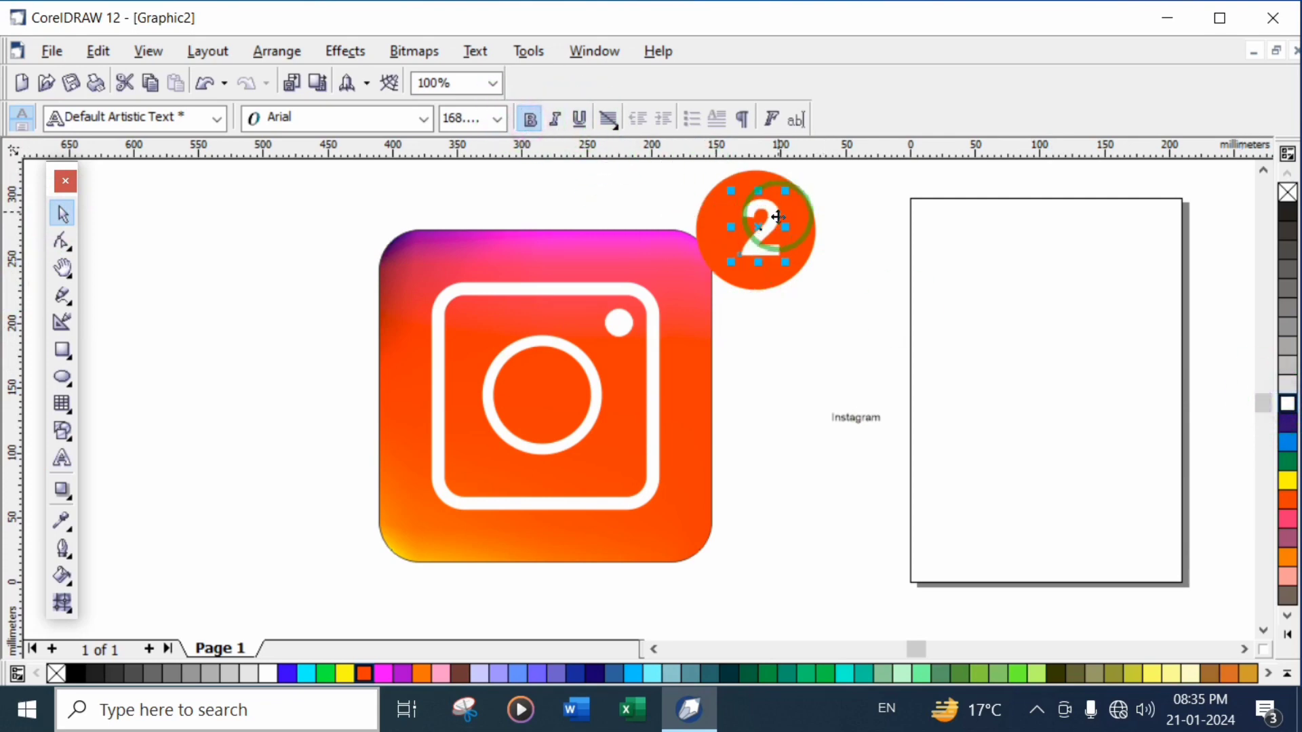
# Enlarge the "Instagram" text to about 133 pt and move it directly below the icon.
pyautogui.click(879, 470)
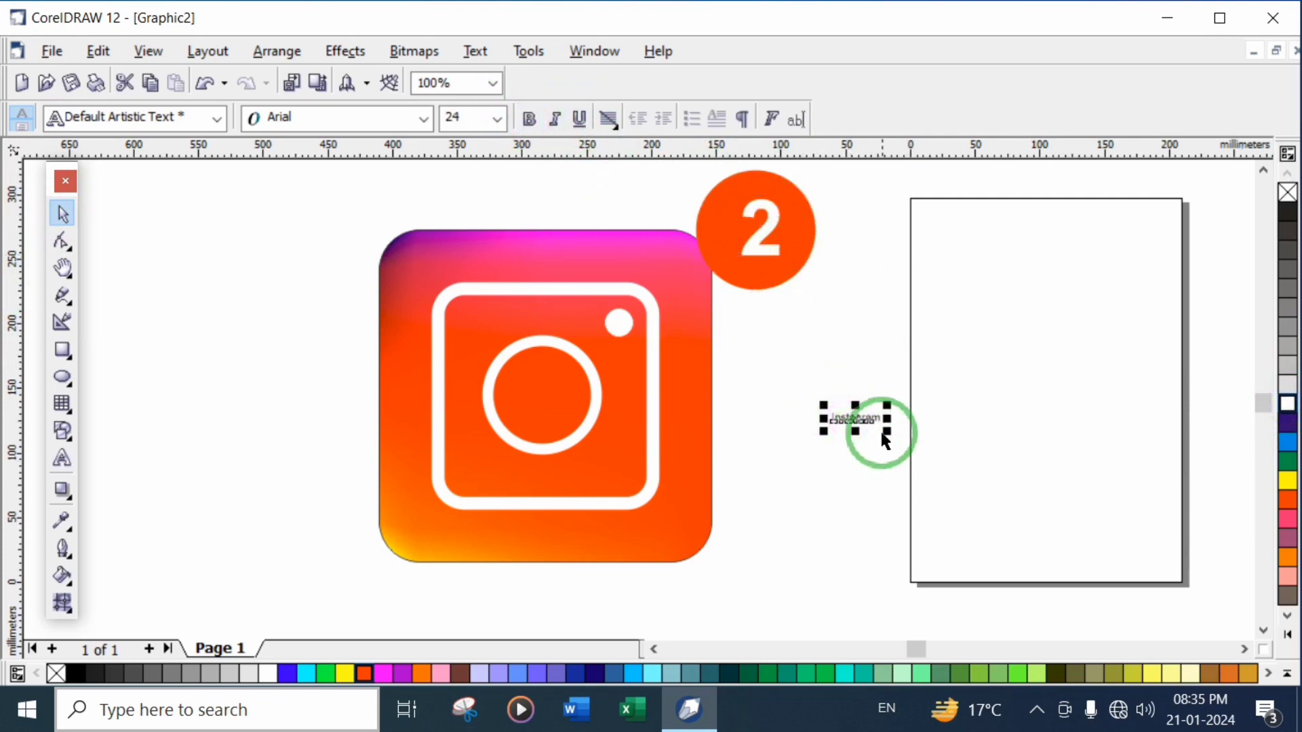
pyautogui.moveTo(887, 433); pyautogui.dragTo(1105, 602)
pyautogui.moveTo(953, 457); pyautogui.dragTo(542, 533)
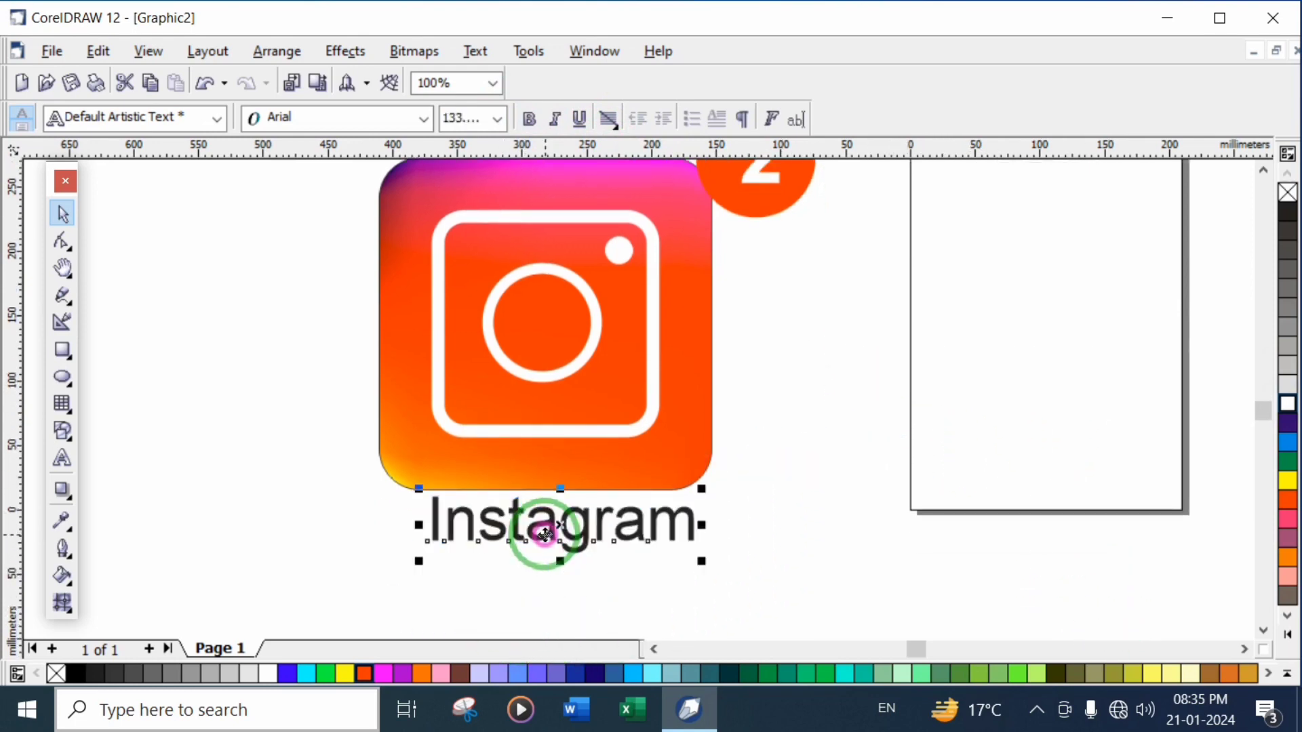
# Enlarge the "Instagram" caption slightly to about 139 pt and centre it beneath the icon.
pyautogui.press('h')
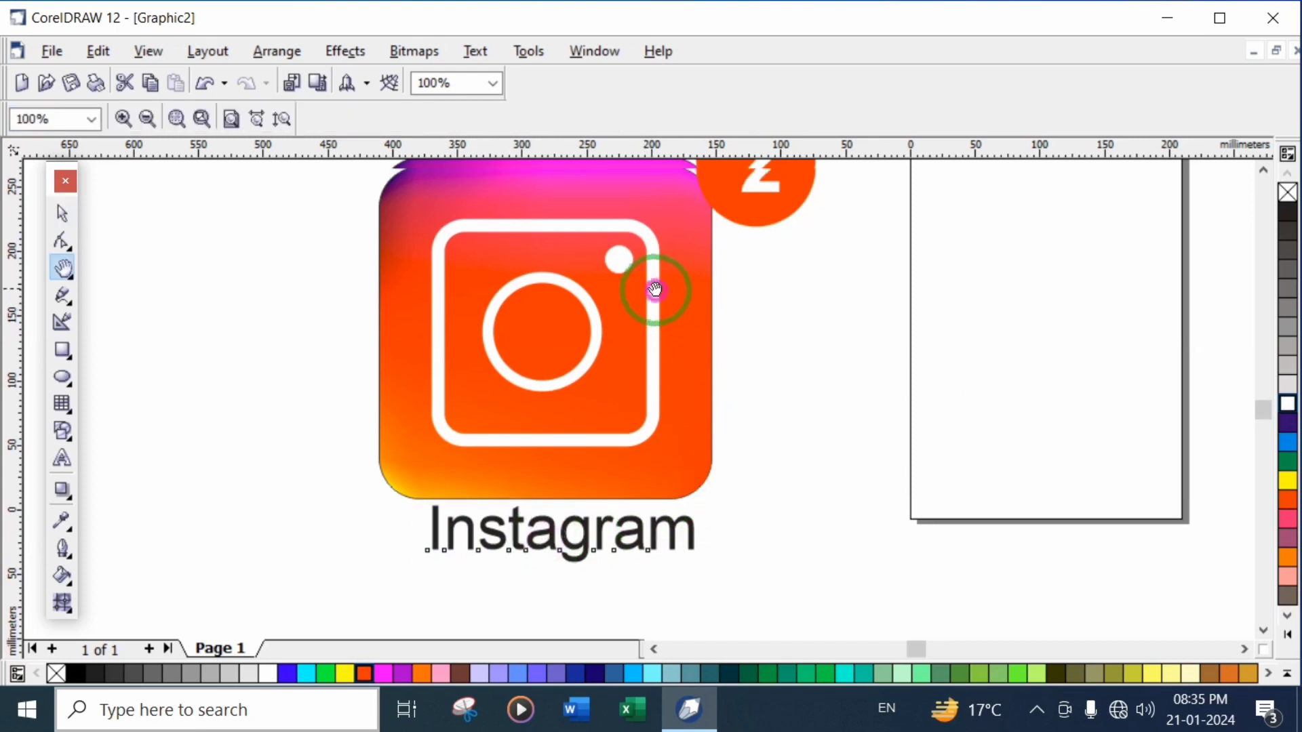
pyautogui.moveTo(657, 287); pyautogui.dragTo(500, 309)
pyautogui.scroll(-1, 556, 305)
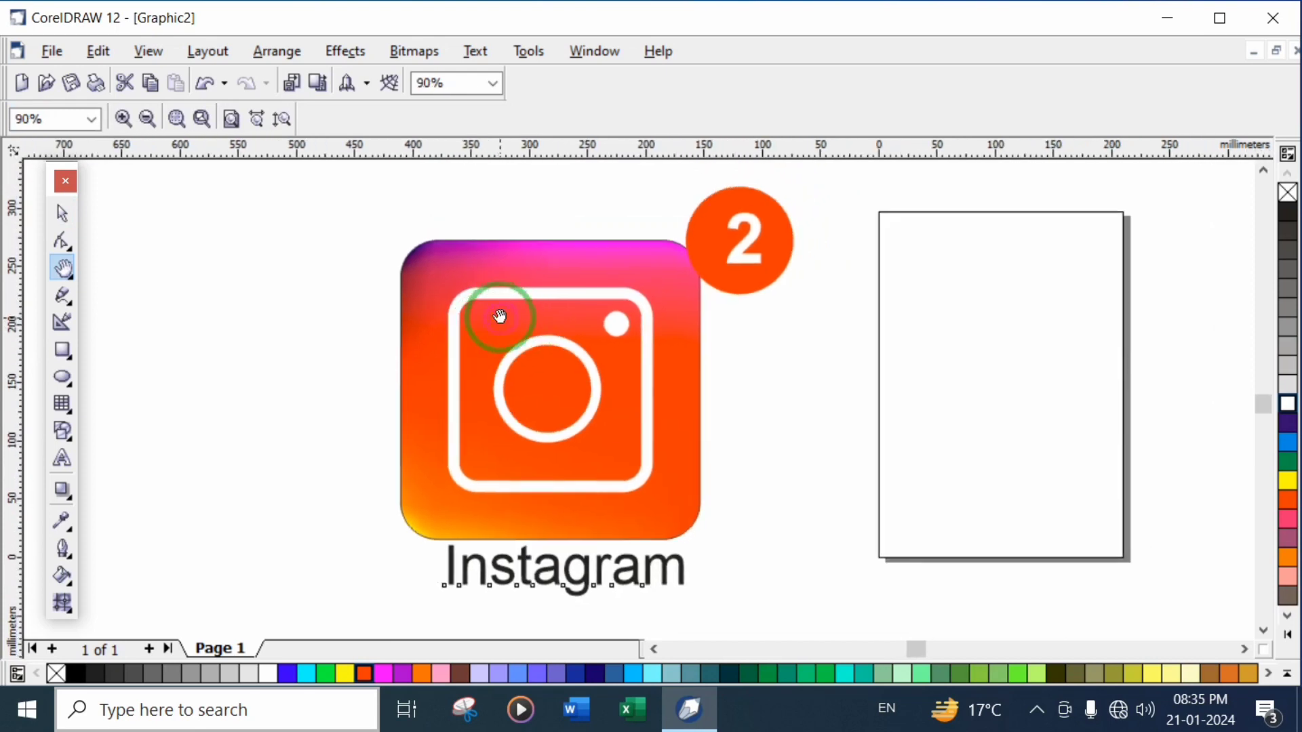
pyautogui.click(60, 224)
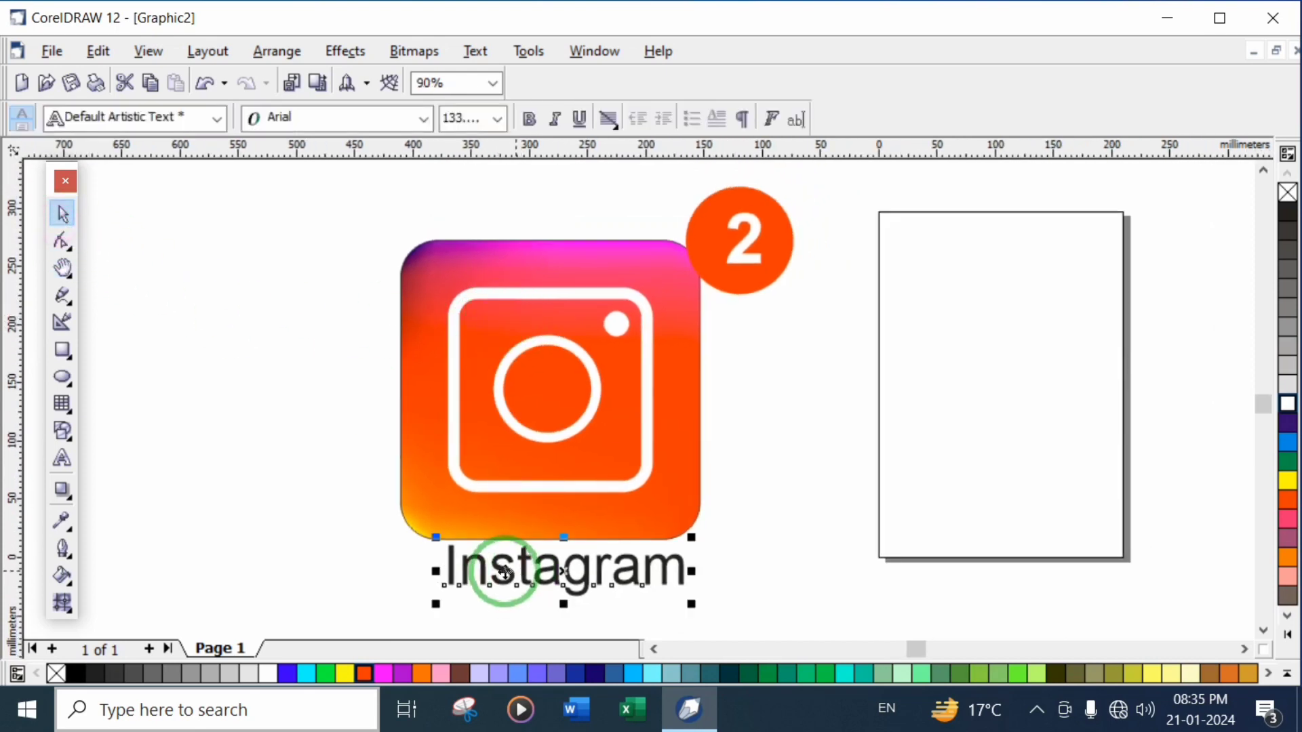
pyautogui.moveTo(436, 604); pyautogui.dragTo(433, 536)
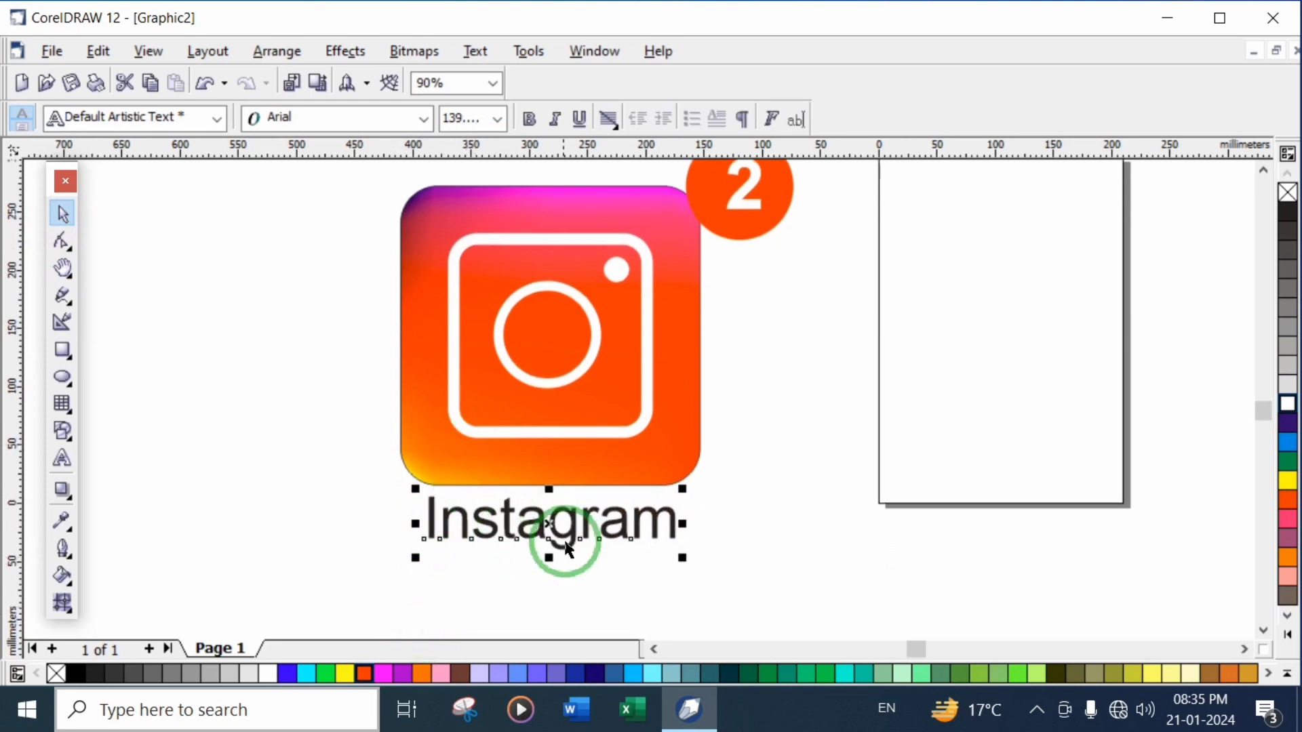
# Set the "Instagram" caption's font to Arial Rounded MT Bold and fill it with solid black.
pyautogui.click(425, 120)
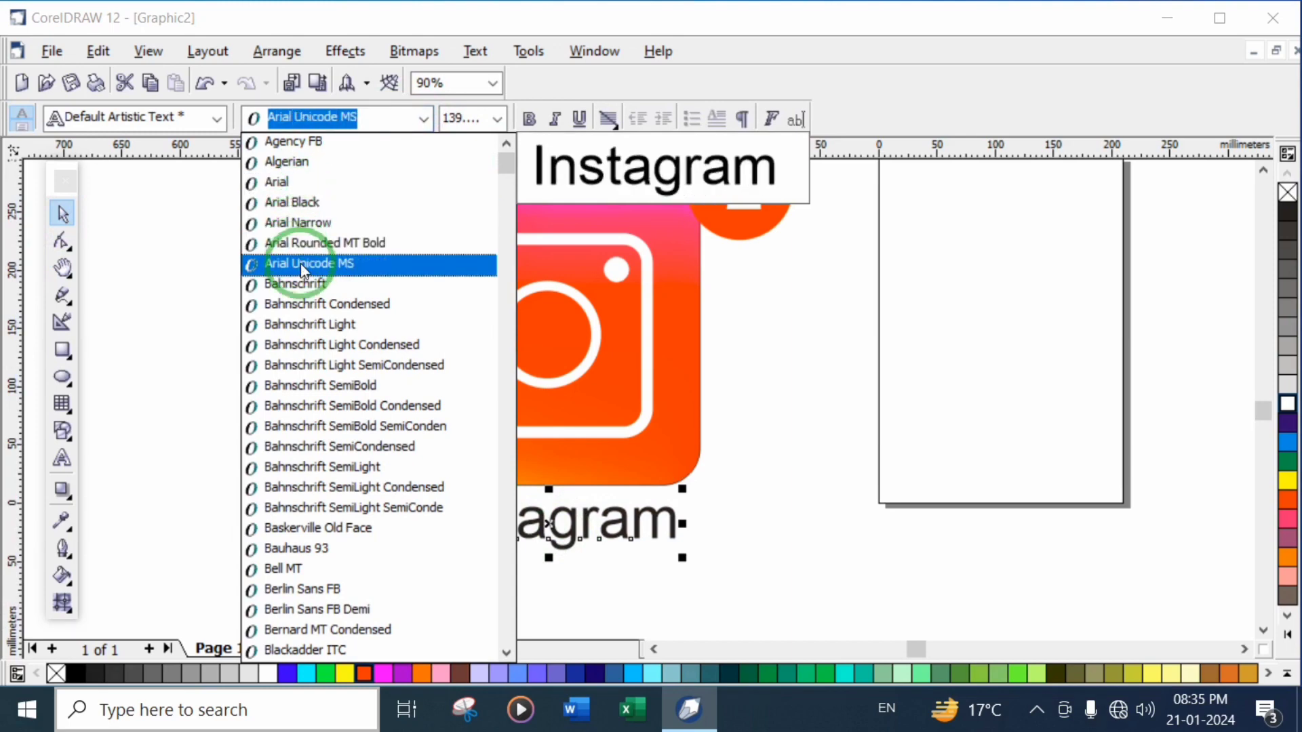
pyautogui.click(290, 244)
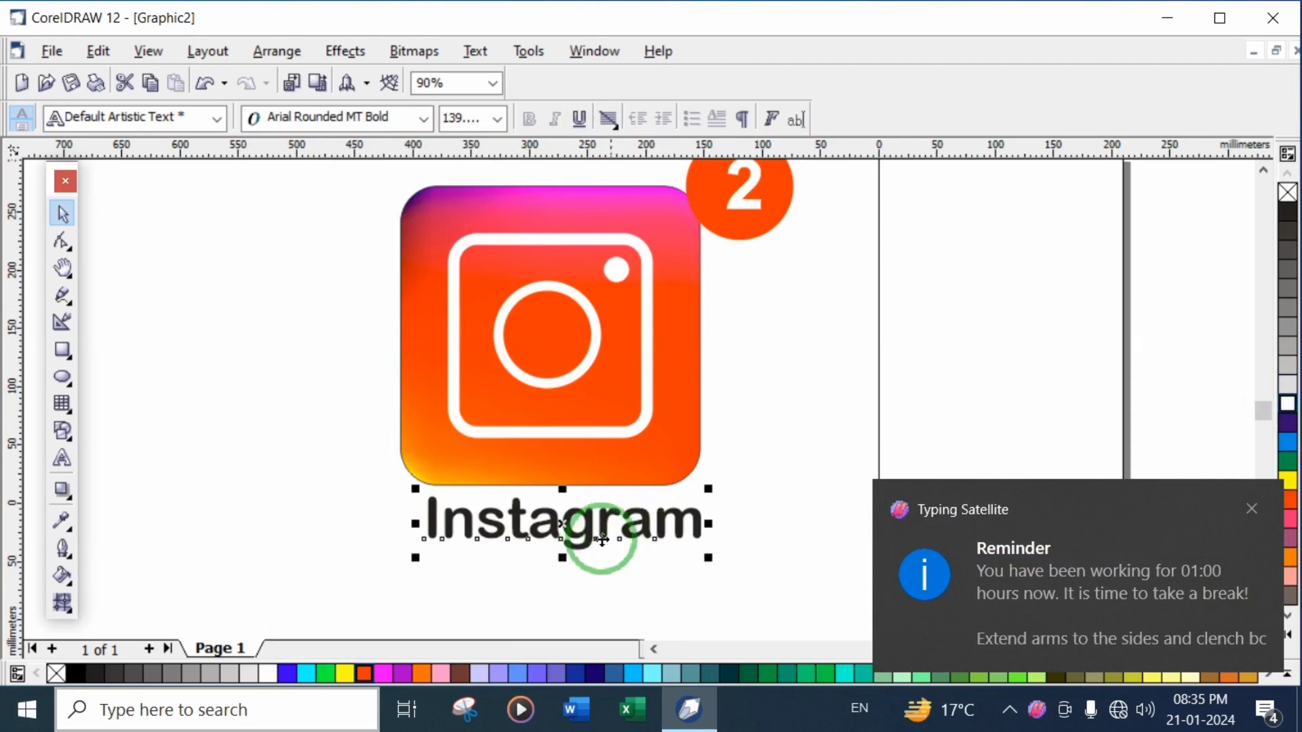
pyautogui.click(58, 674)
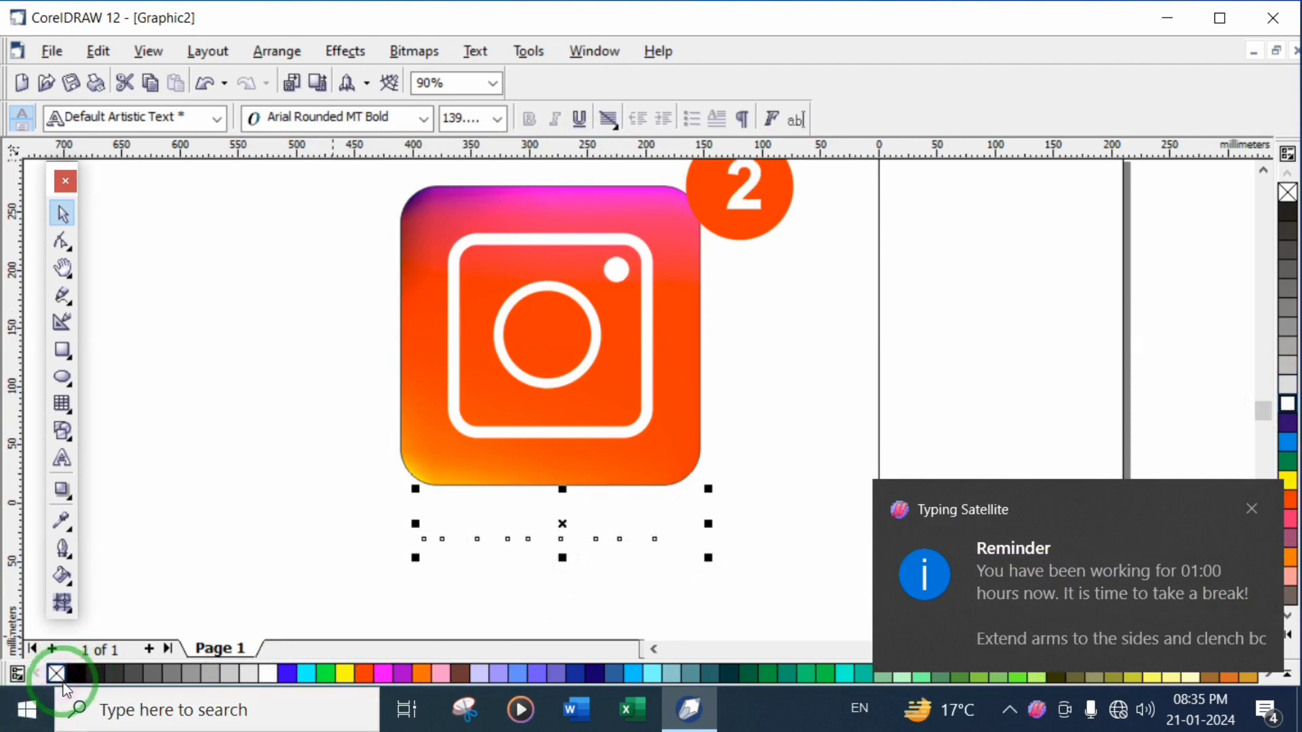
pyautogui.click(75, 674)
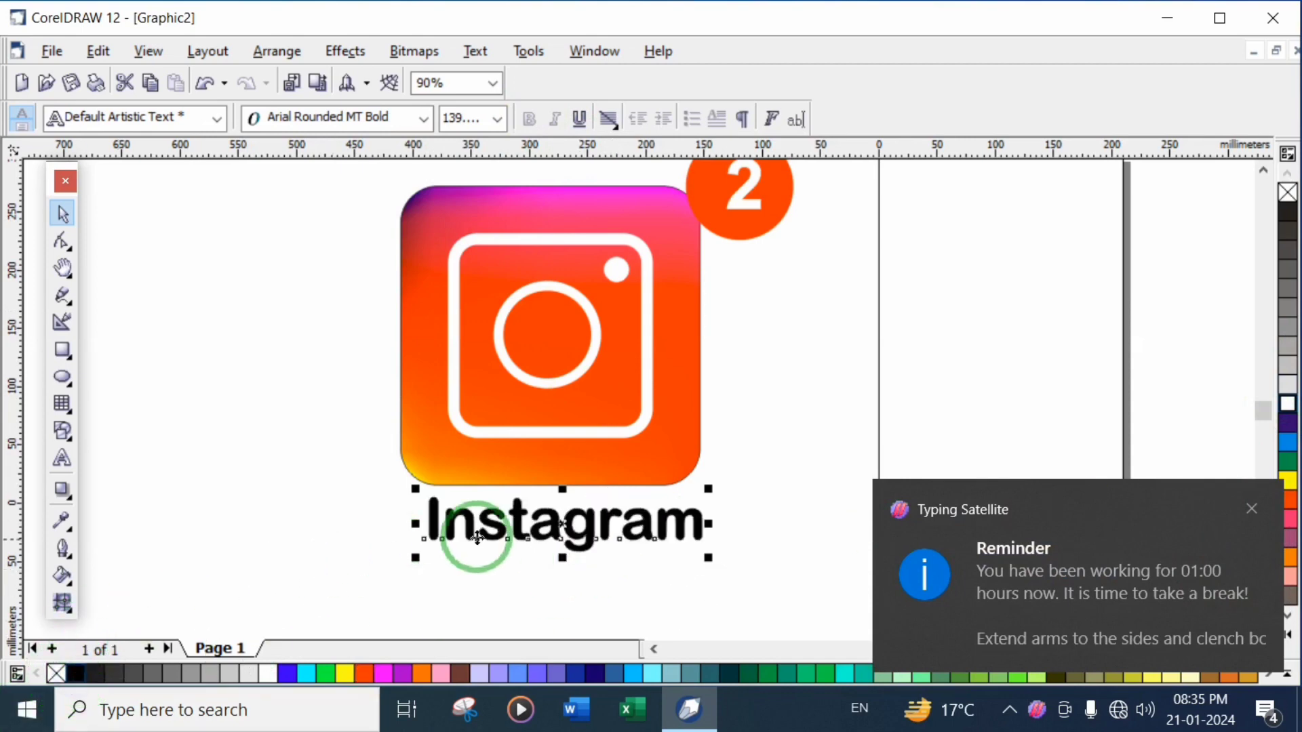
# Select the icon, badge and caption together and group them into one object.
pyautogui.press('h')
pyautogui.moveTo(584, 427)
pyautogui.mouseDown()
pyautogui.moveTo(578, 450)
pyautogui.moveTo(576, 432)
pyautogui.mouseUp()
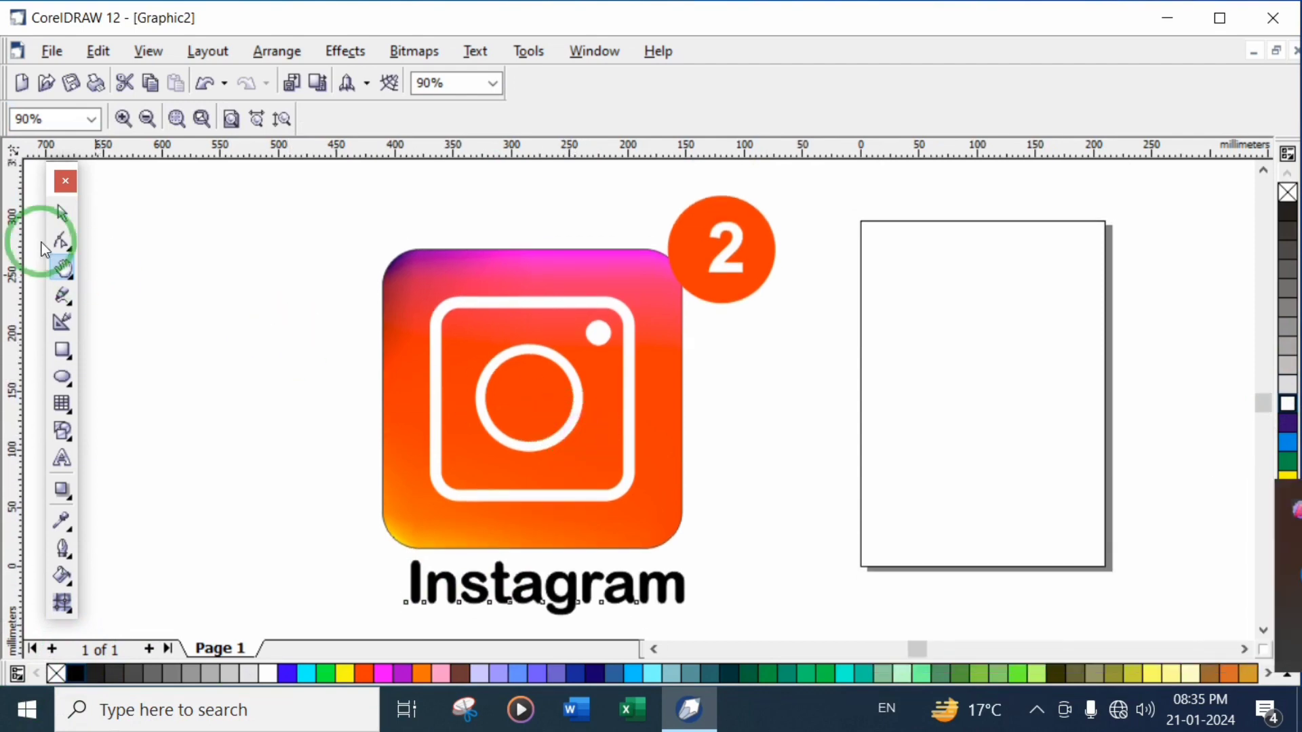
pyautogui.click(62, 214)
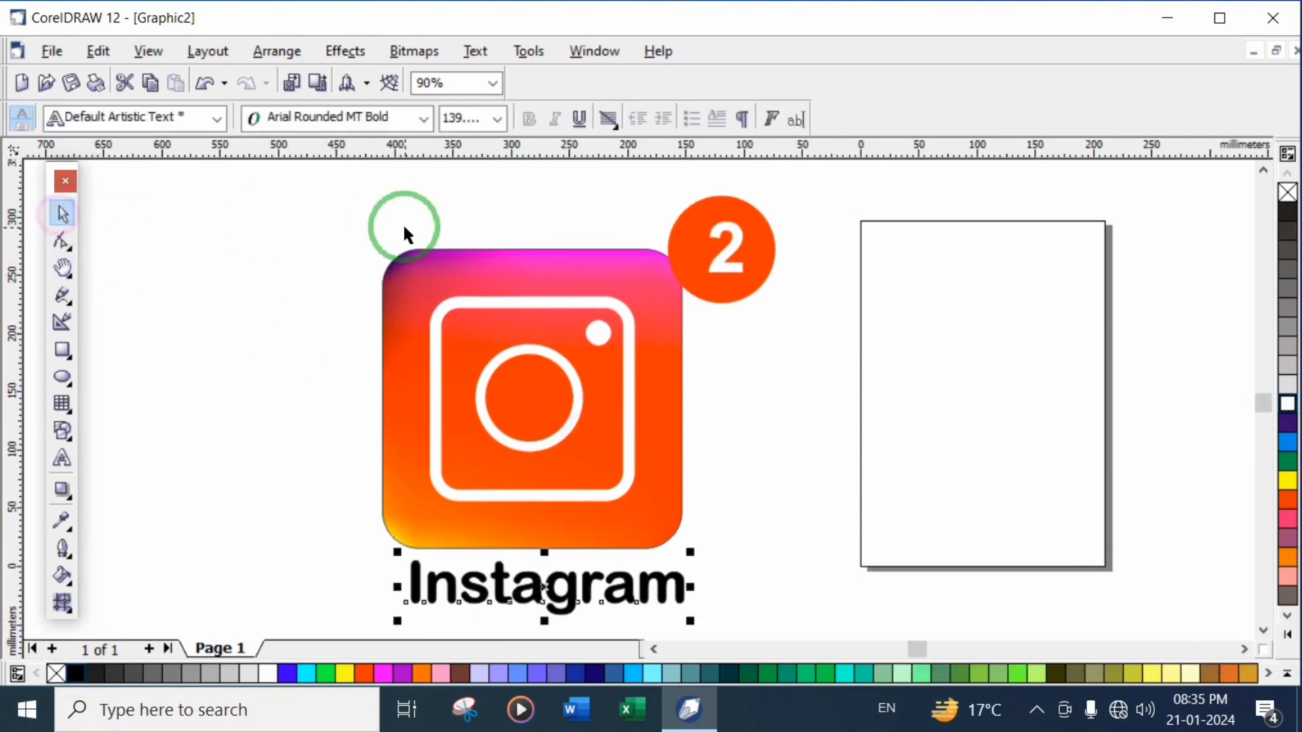
pyautogui.click(763, 351)
pyautogui.hotkey('ctrl', 'a')
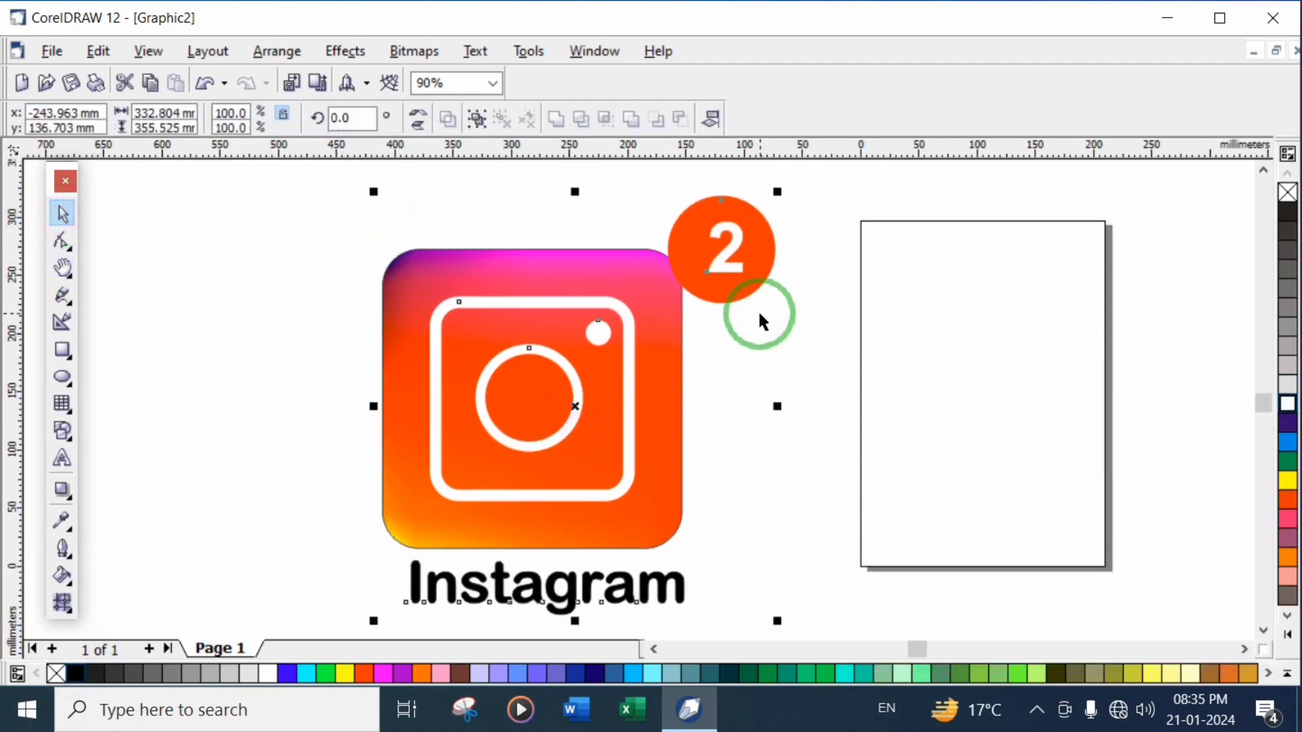
pyautogui.hotkey('ctrl', 'g')
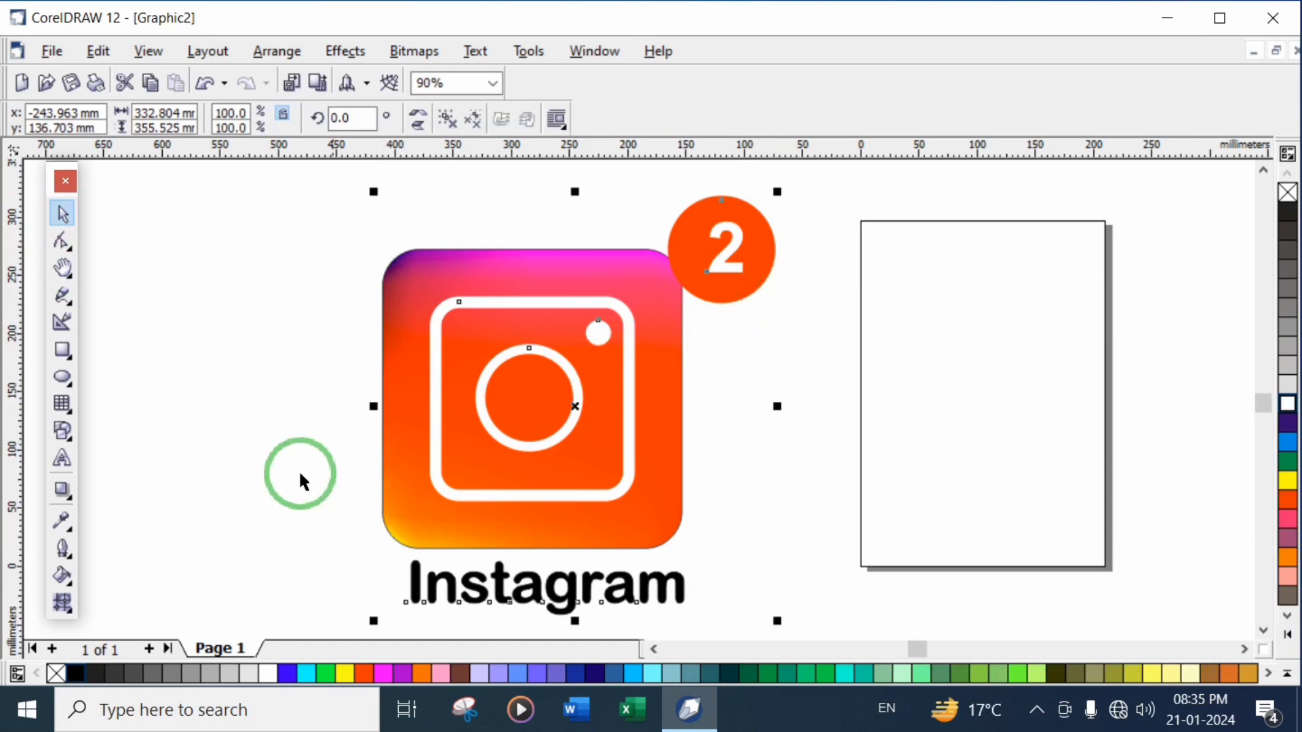
# Add a drop shadow to the group, drawn nearly horizontally from the icon's left edge to just past the badge's right edge.
pyautogui.click(62, 493)
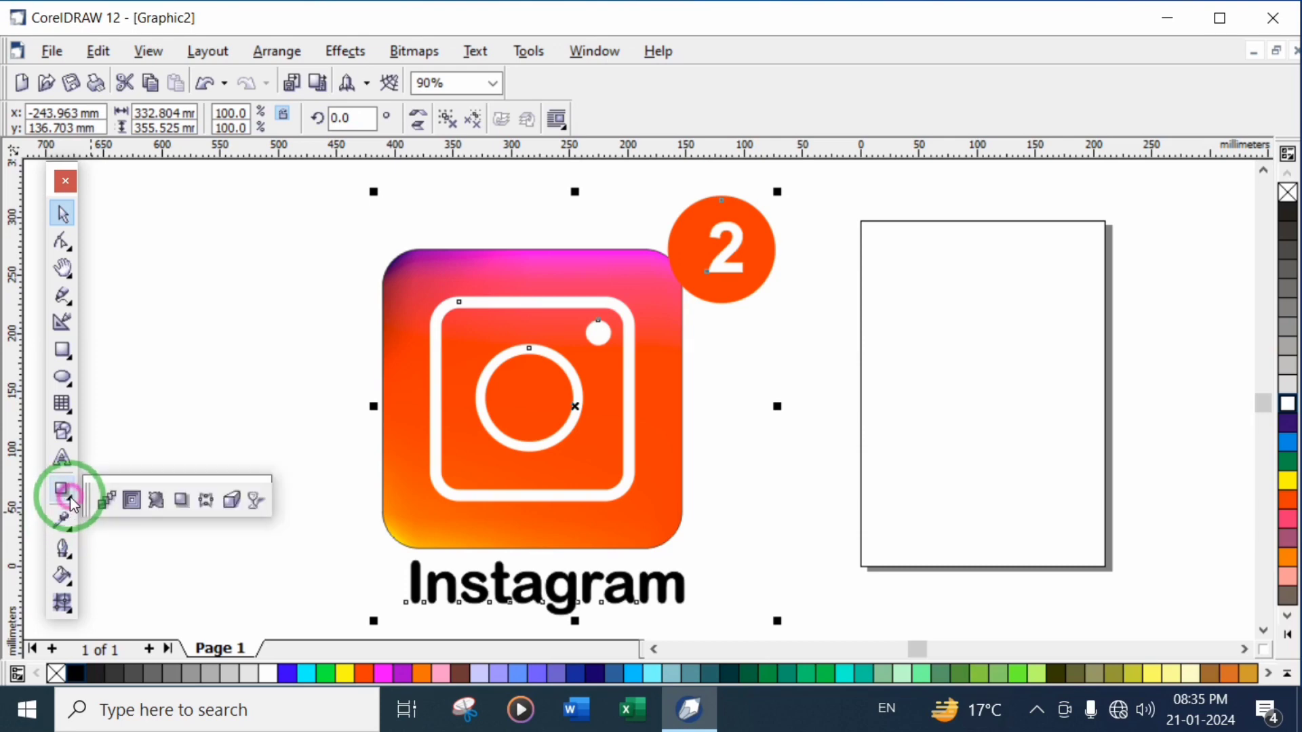
pyautogui.click(183, 499)
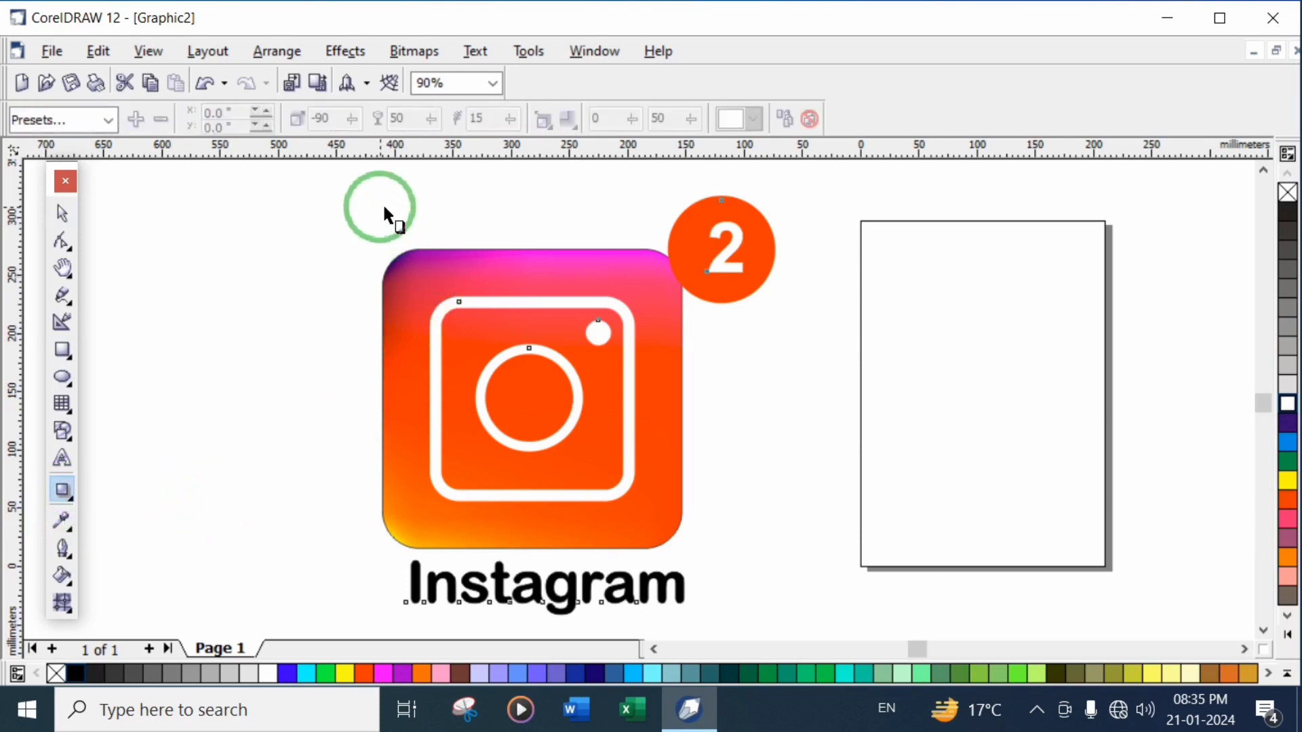
pyautogui.moveTo(381, 404); pyautogui.dragTo(785, 394)
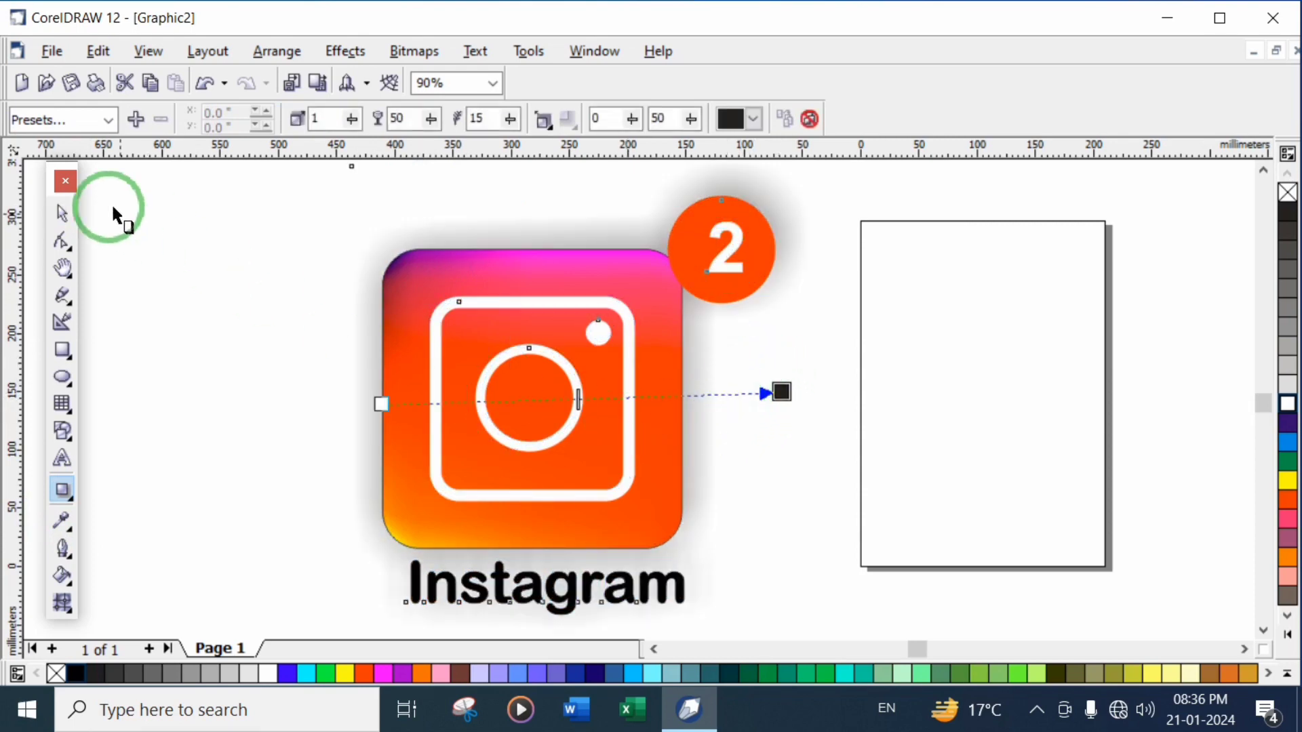
pyautogui.click(62, 214)
pyautogui.click(966, 395)
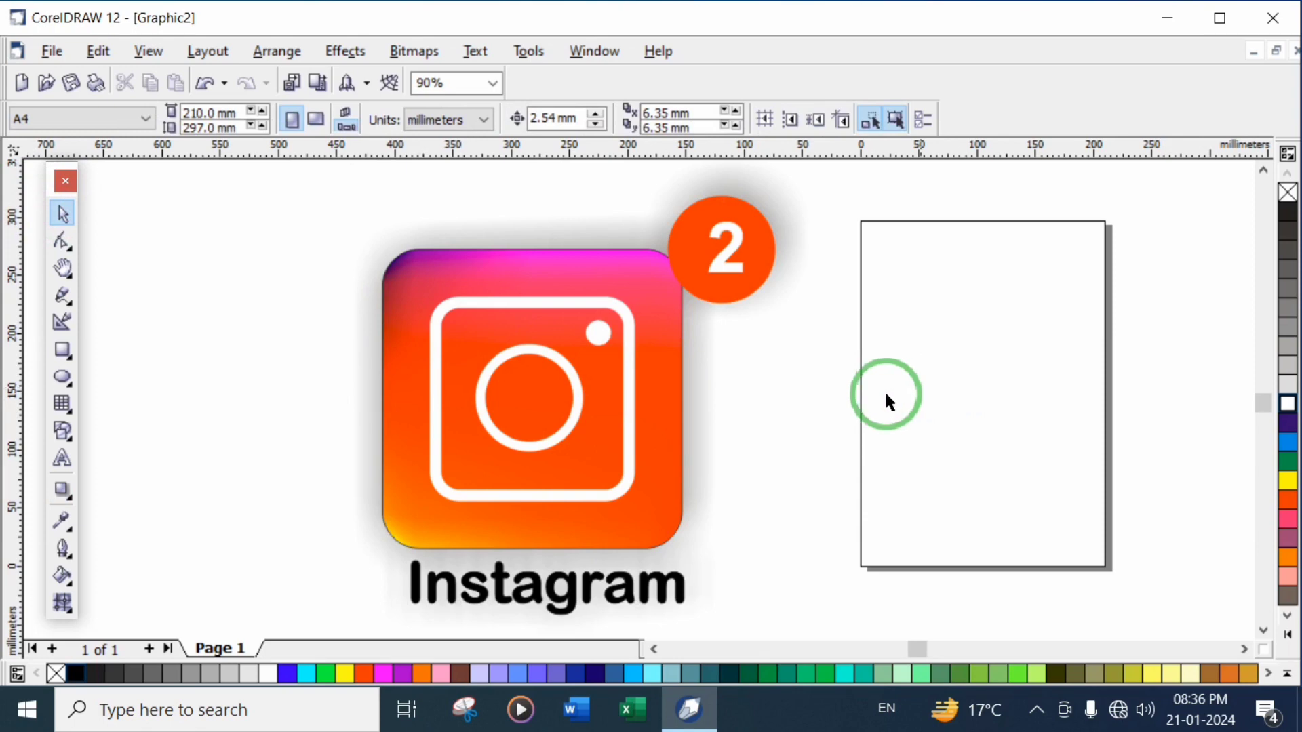
# Export the shadowed group for Microsoft Office as a Portable Network Graphics file named ddd on the Desktop.
pyautogui.click(613, 373)
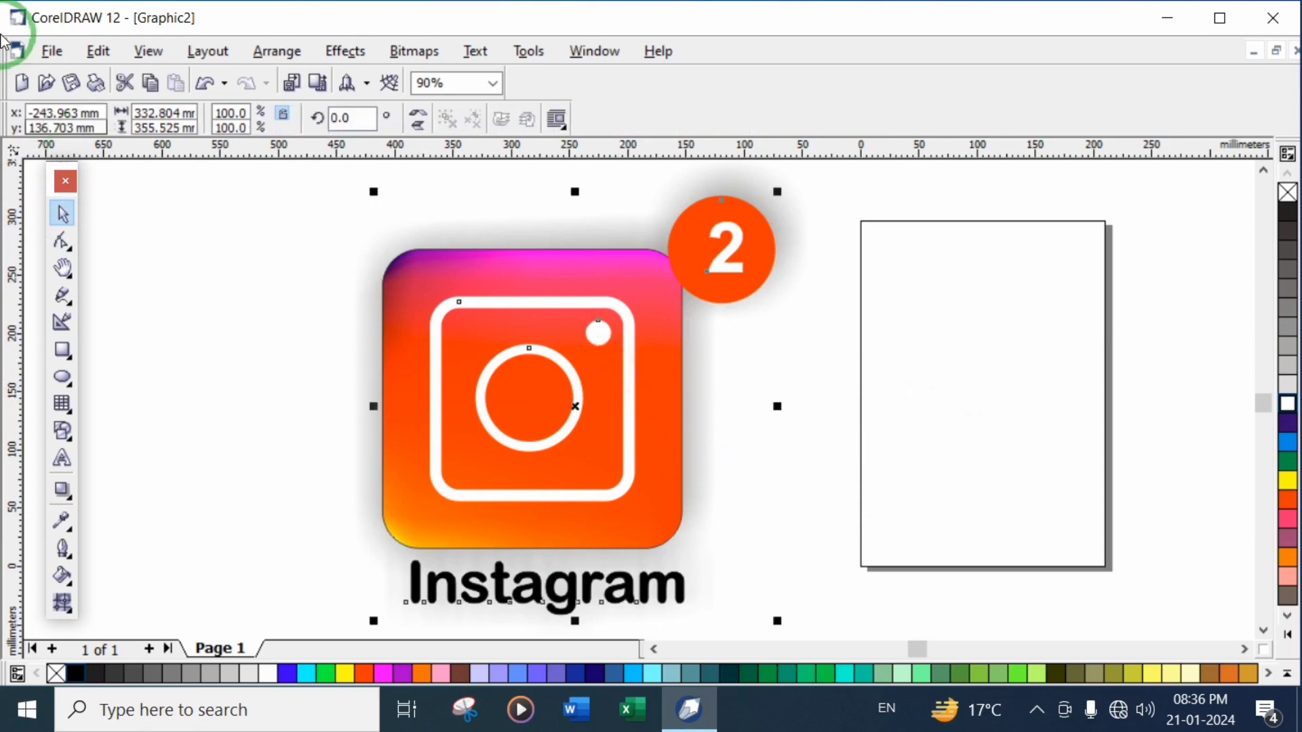
pyautogui.click(52, 50)
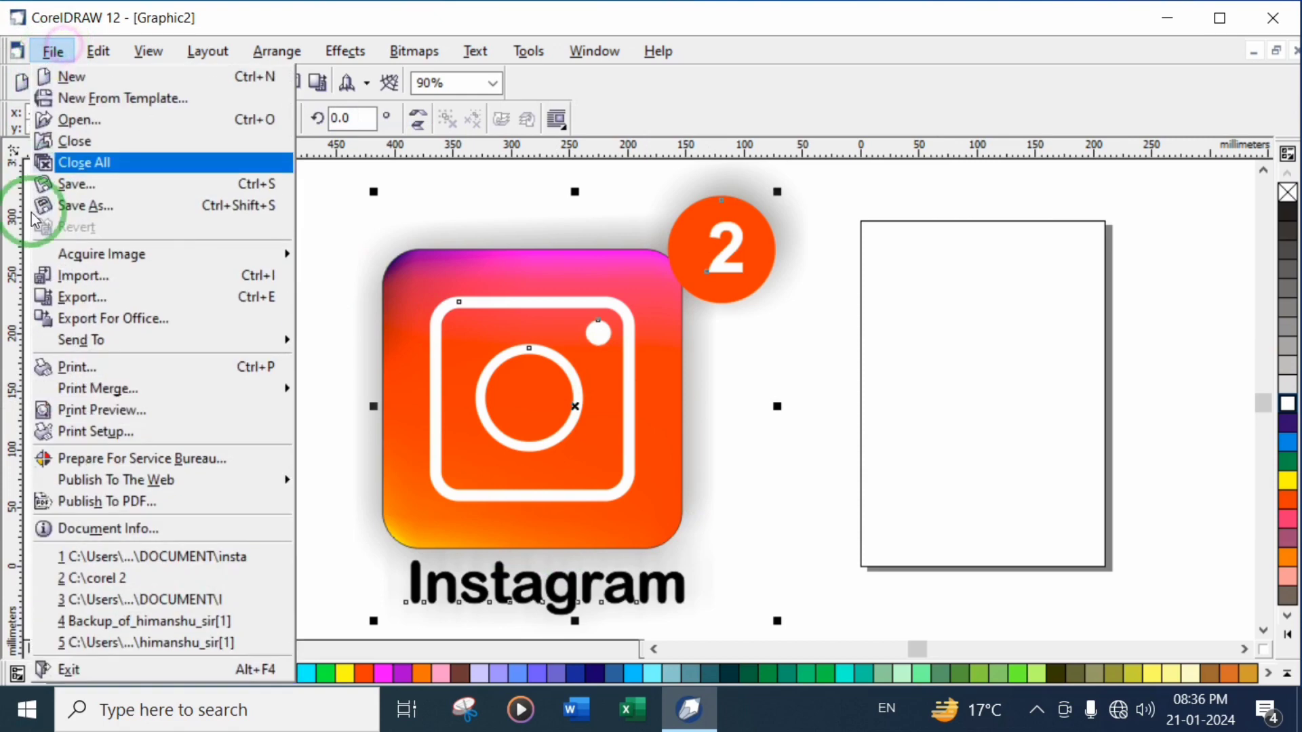
pyautogui.click(100, 318)
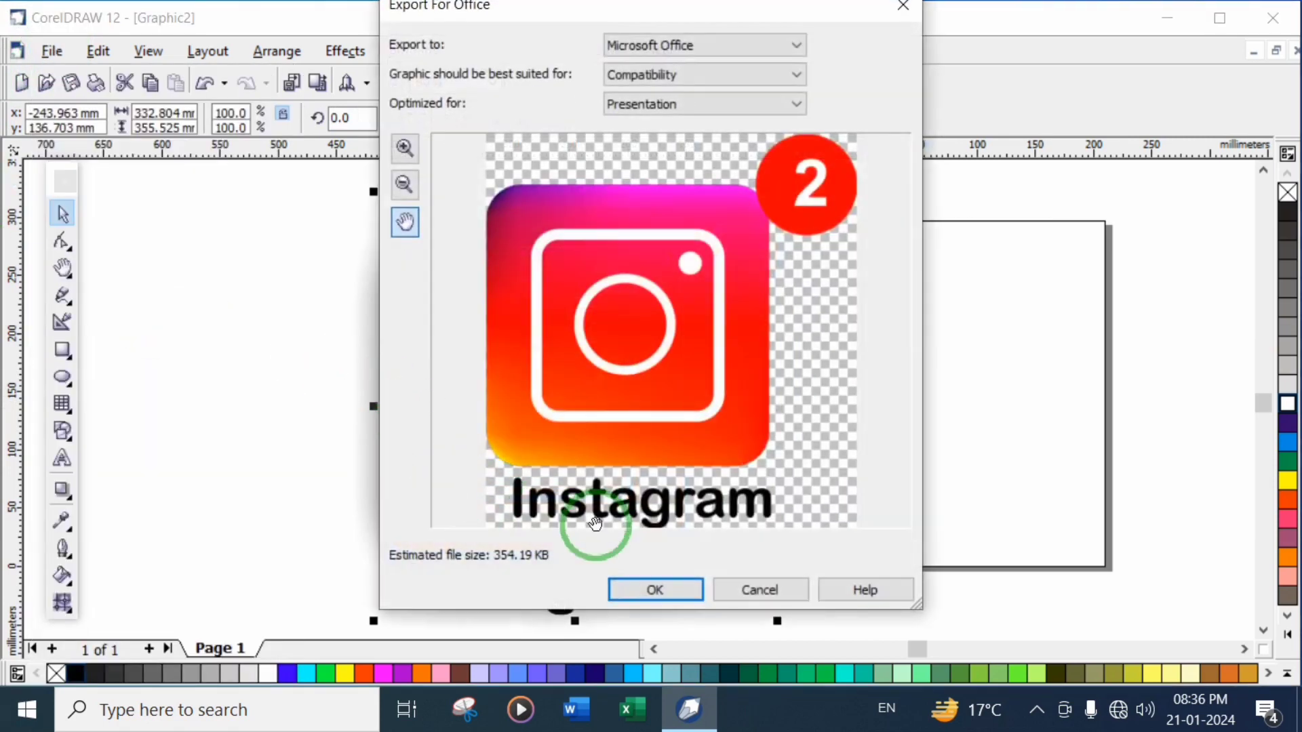
pyautogui.click(681, 595)
pyautogui.click(712, 480)
pyautogui.click(739, 328)
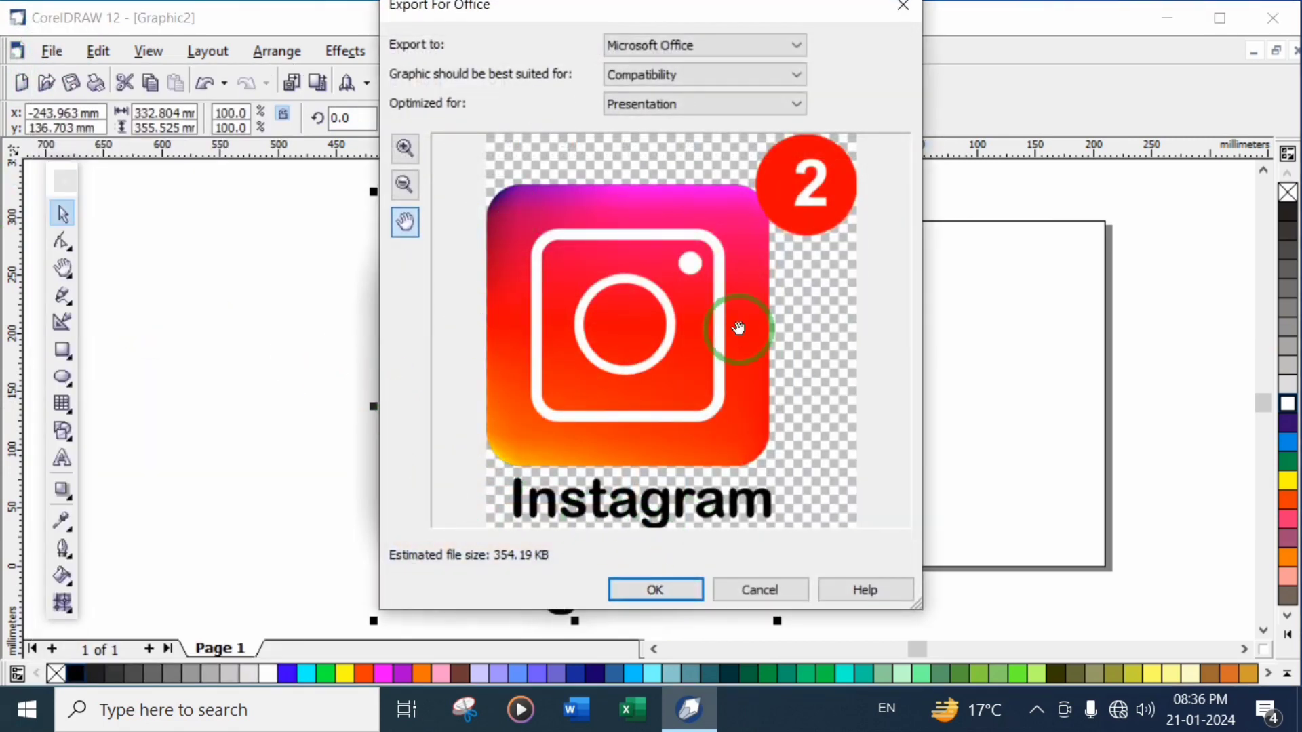
pyautogui.click(669, 596)
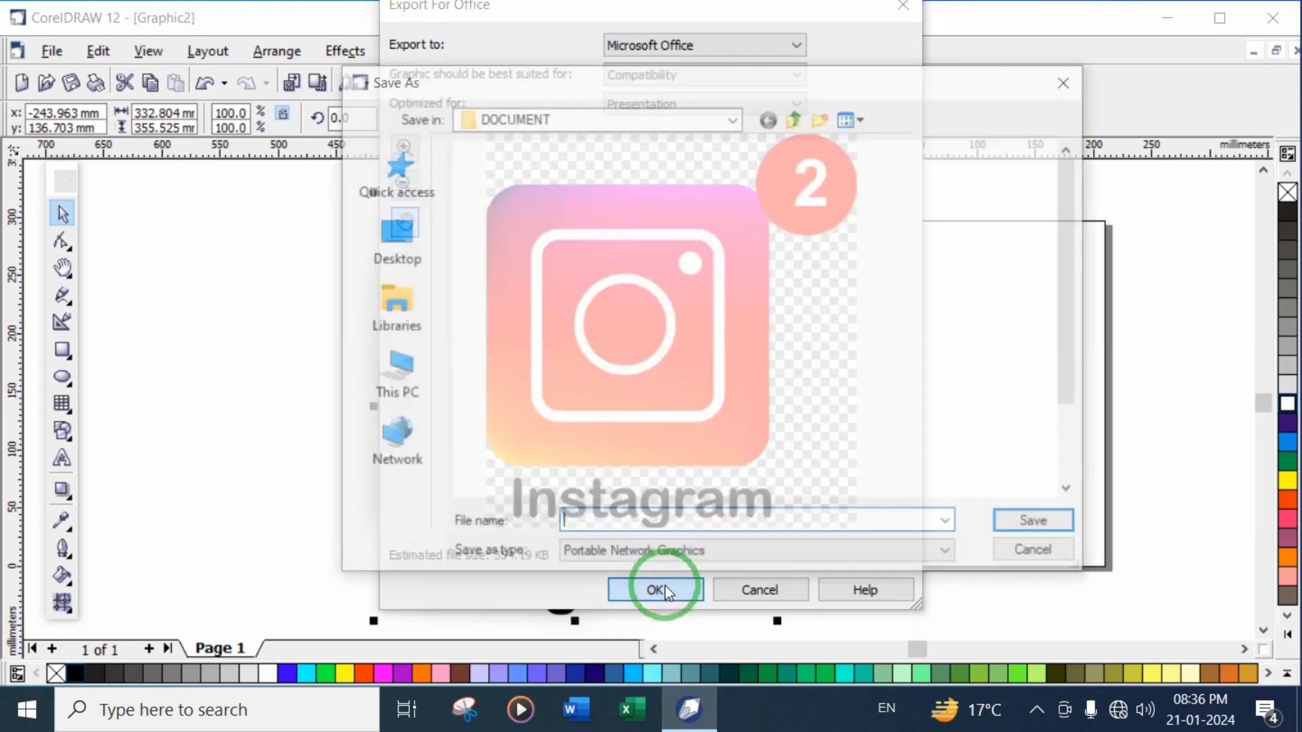
pyautogui.click(590, 535)
pyautogui.write('ddd')
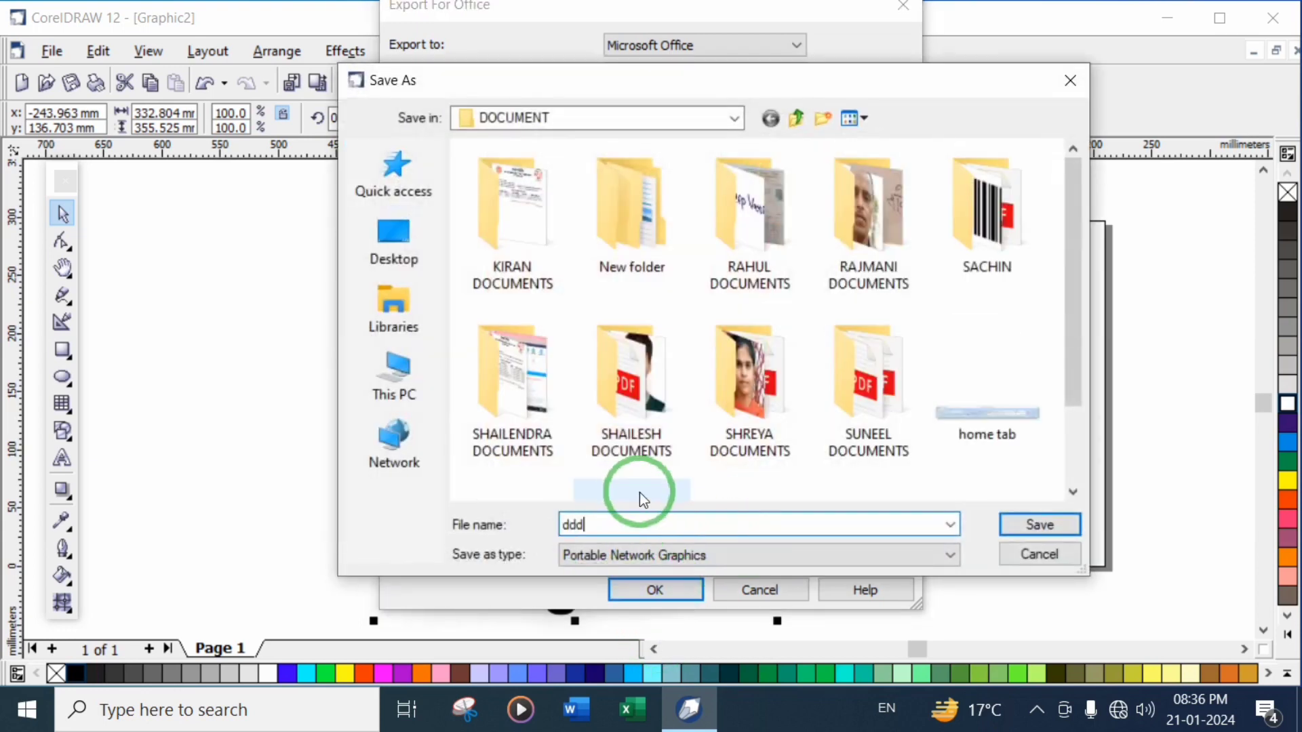
pyautogui.click(393, 234)
pyautogui.click(1040, 524)
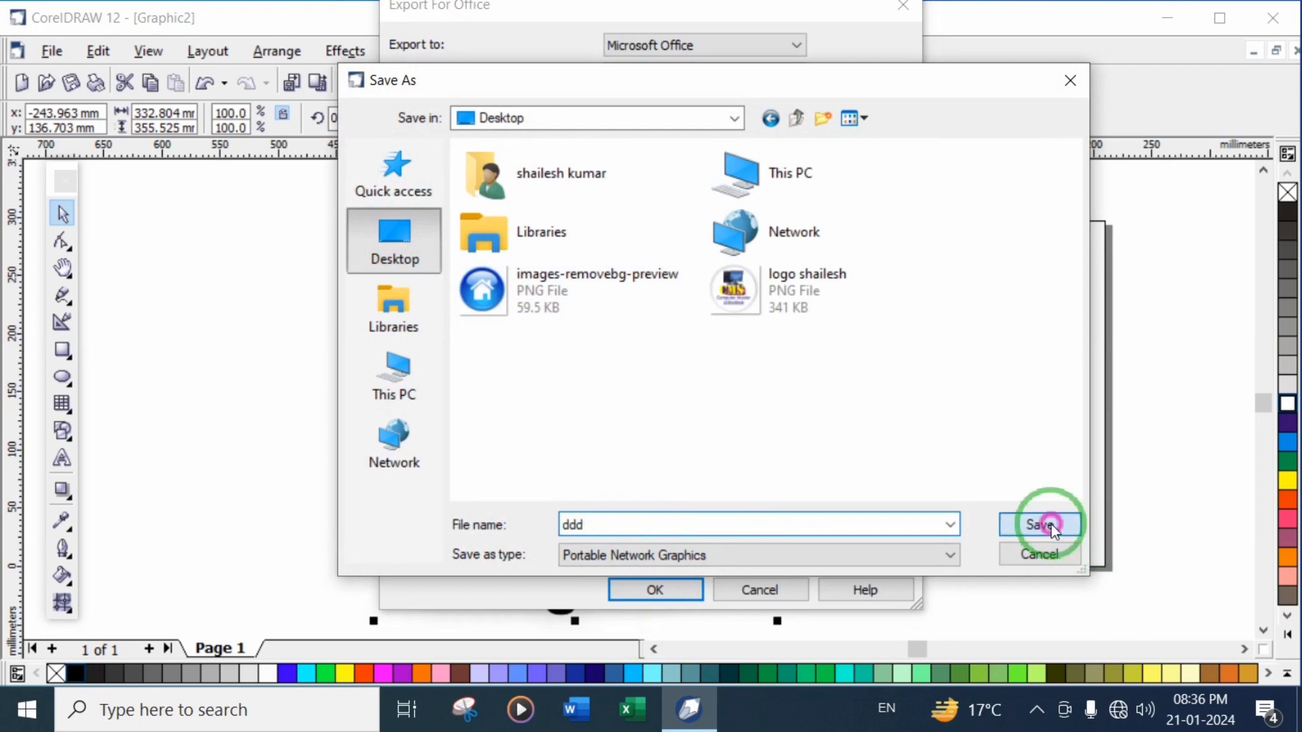
# Switch to the Windows desktop and open the exported ddd image in the photo viewer.
pyautogui.click(1167, 17)
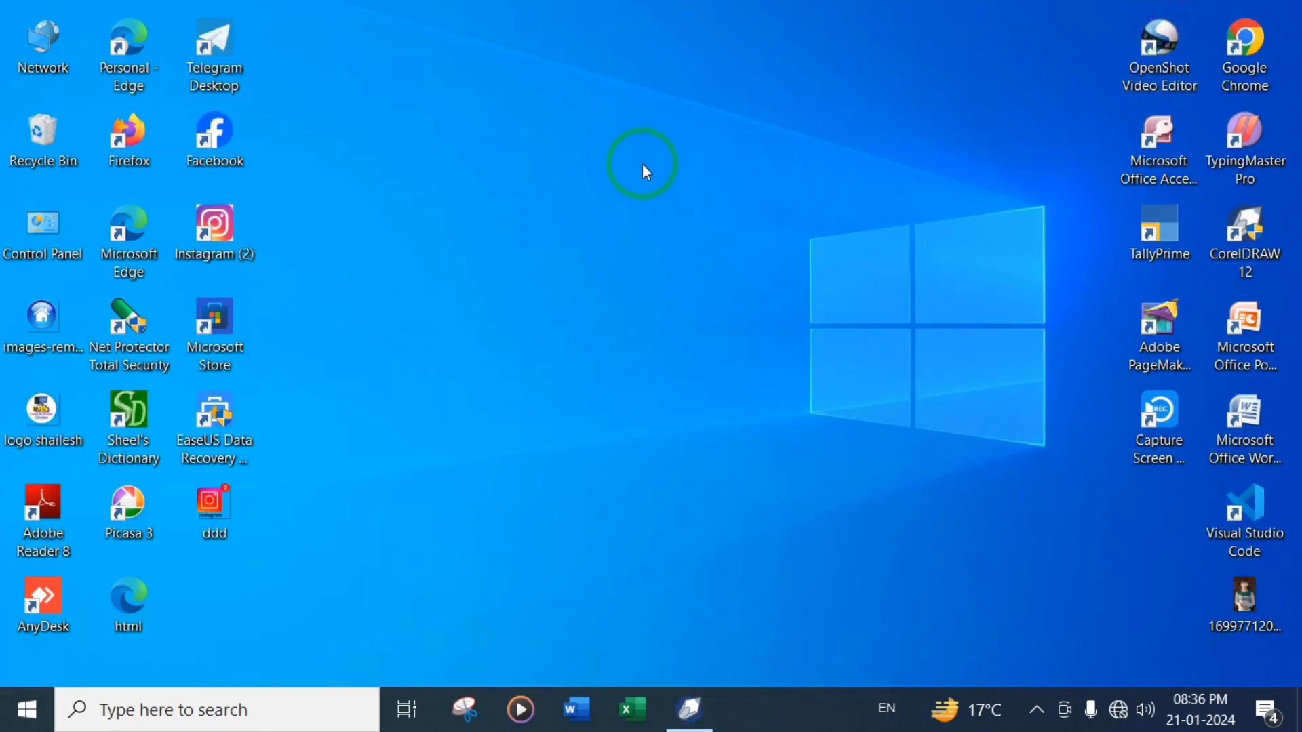
pyautogui.doubleClick(216, 505)
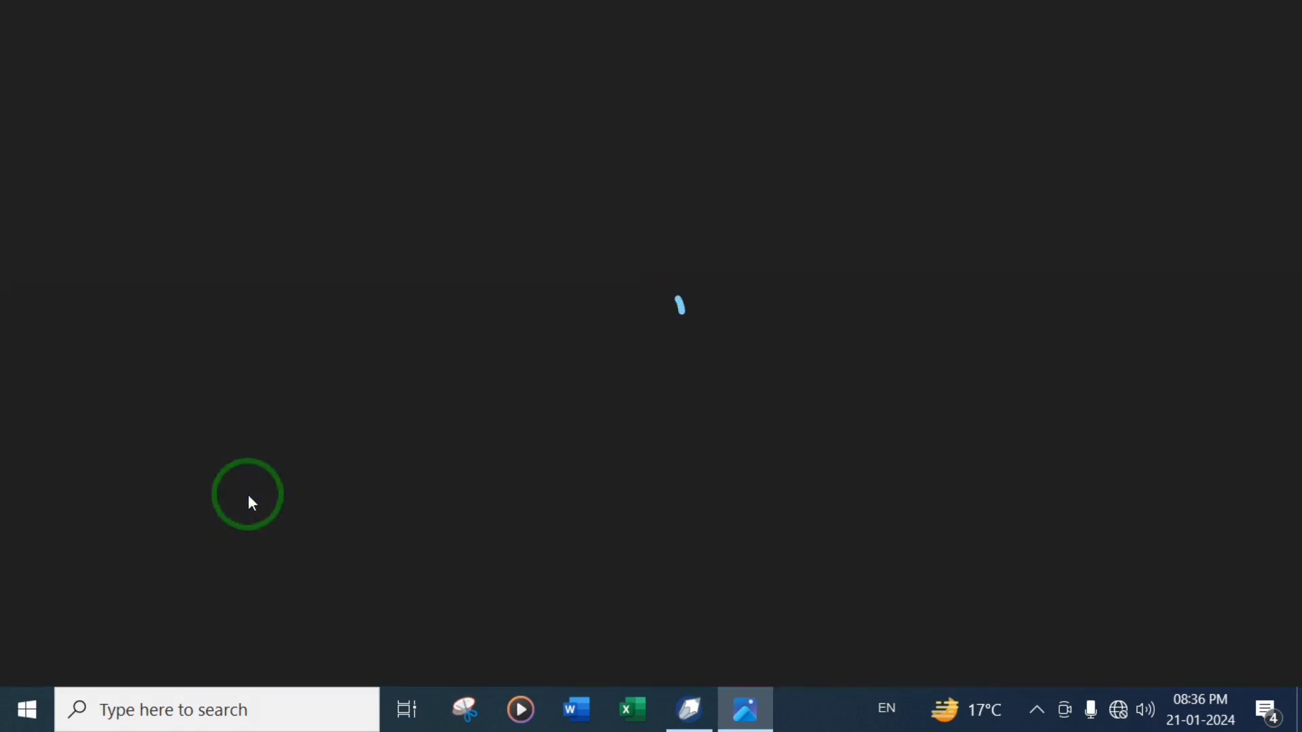